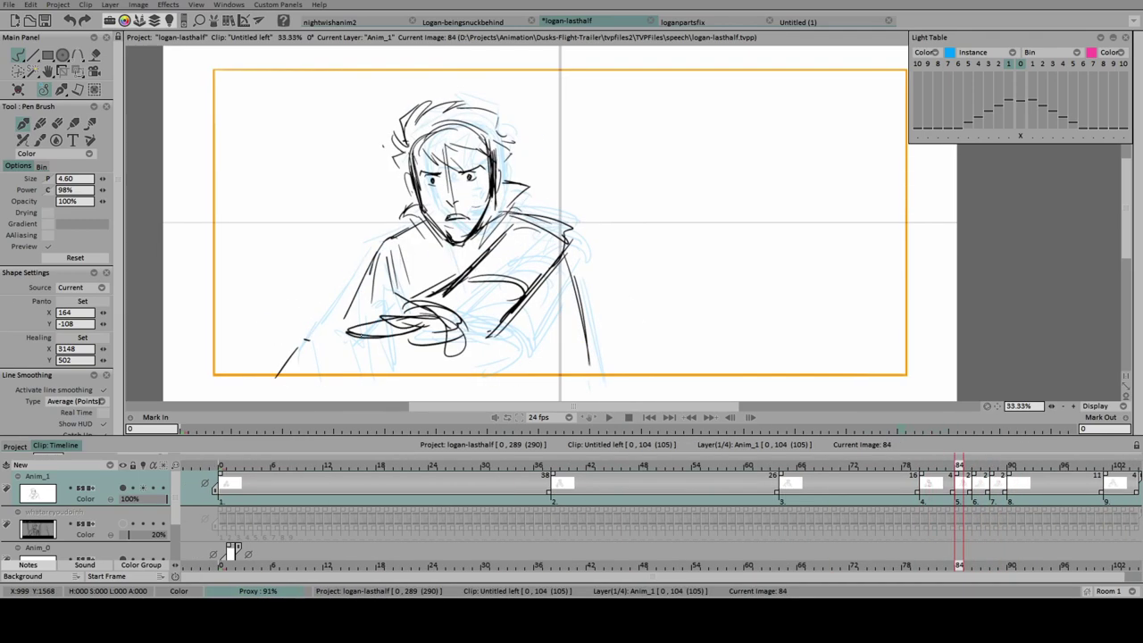
# Step: Play back the rough animation and step forward through the frames from 84 onward to check the motion
pyautogui.click(608, 417)
pyautogui.click(608, 417)
pyautogui.press('Right')
pyautogui.press('Right')
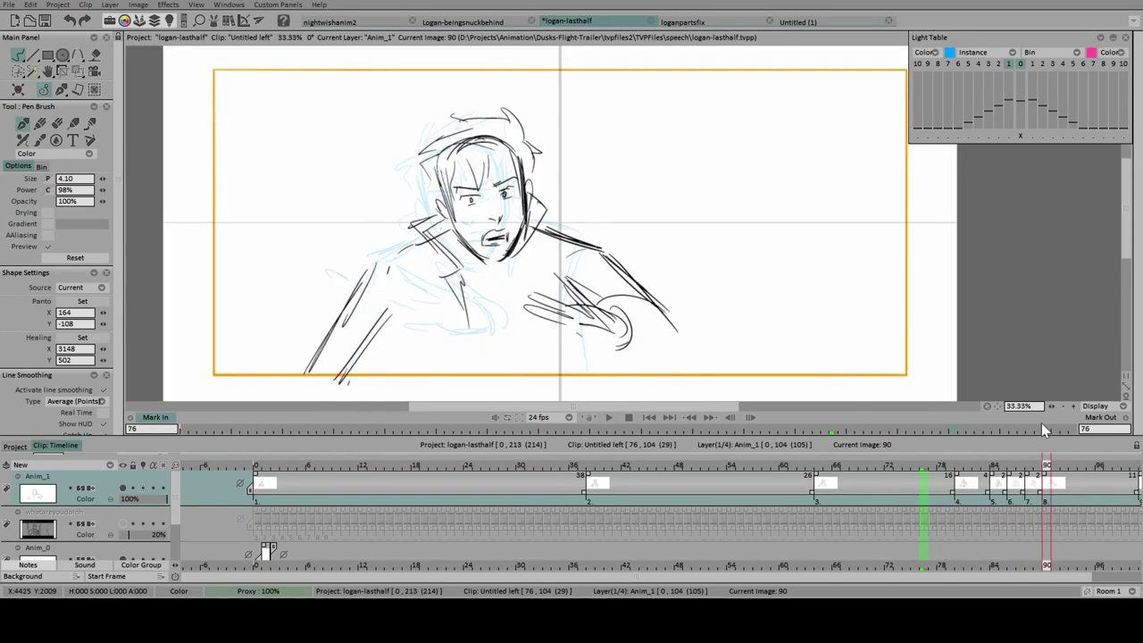
pyautogui.press('Right')
pyautogui.press('Right')
pyautogui.press('Right')
pyautogui.press('Right')
pyautogui.press('Right')
pyautogui.press('Right')
pyautogui.press('Right')
pyautogui.press('Right')
pyautogui.press('Right')
pyautogui.press('Right')
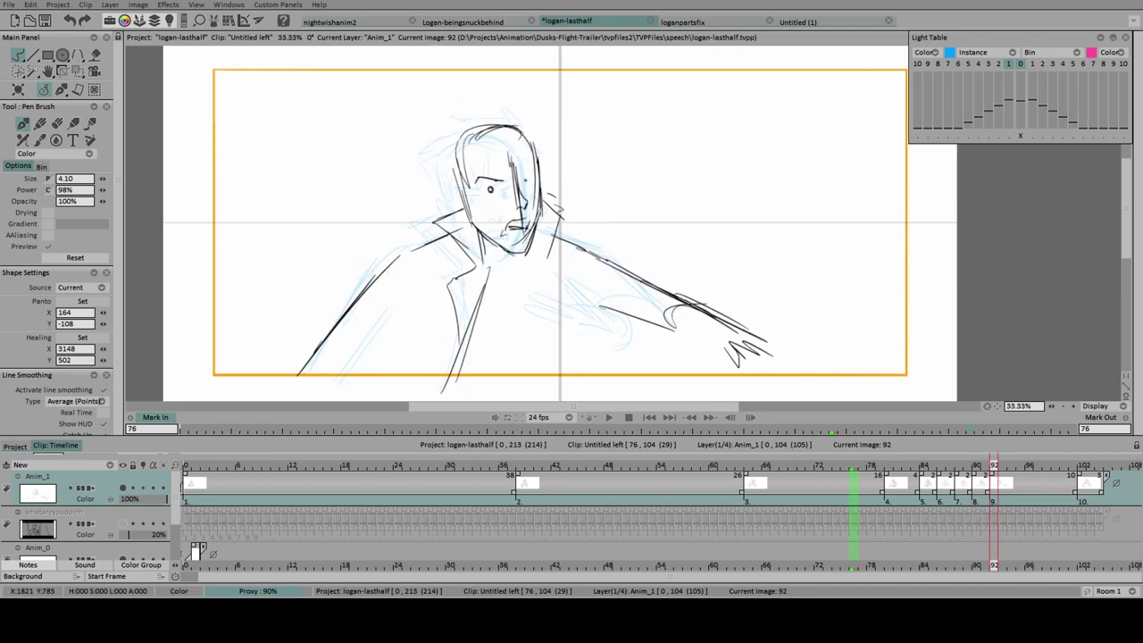
# Step: Flip the canvas view horizontally and play back the animation to check the poses
pyautogui.press('x')
pyautogui.click(608, 417)
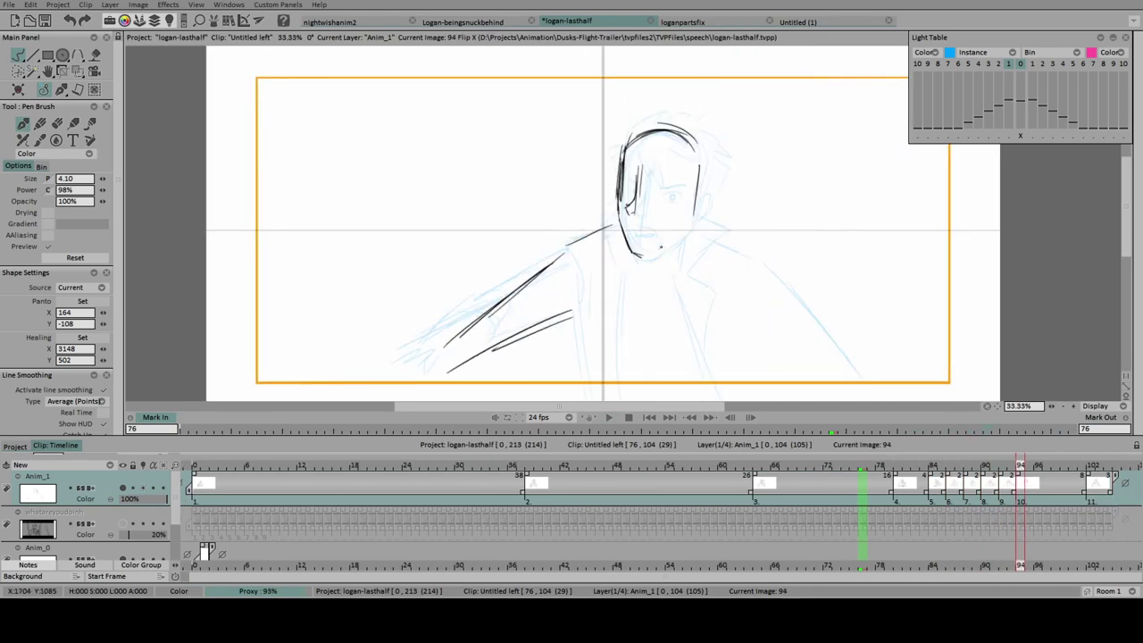
pyautogui.press('x')
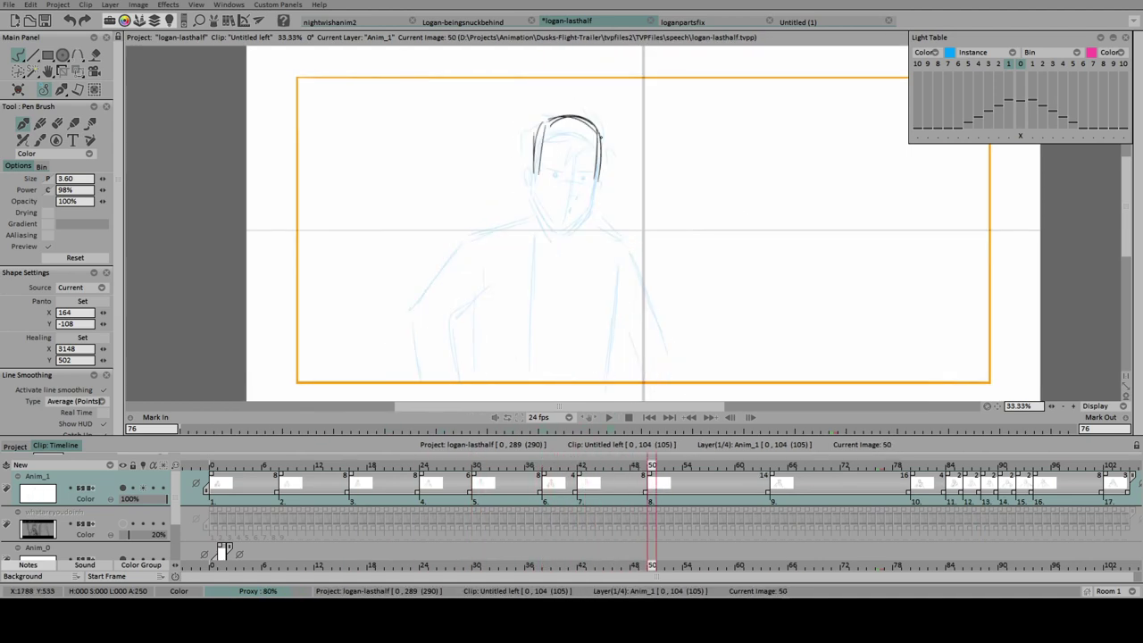
pyautogui.click(609, 417)
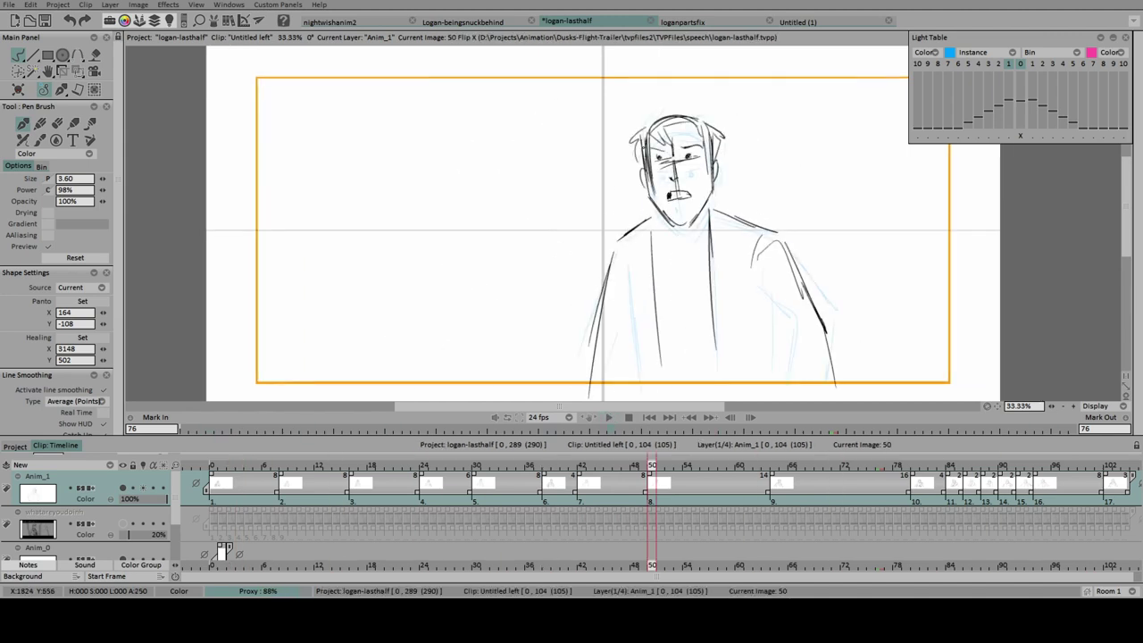
# Step: Rough in additional in-between poses between frames 70 and 82 on the Anim_1 layer
pyautogui.click(894, 465)
pyautogui.moveTo(894, 466); pyautogui.dragTo(879, 466)
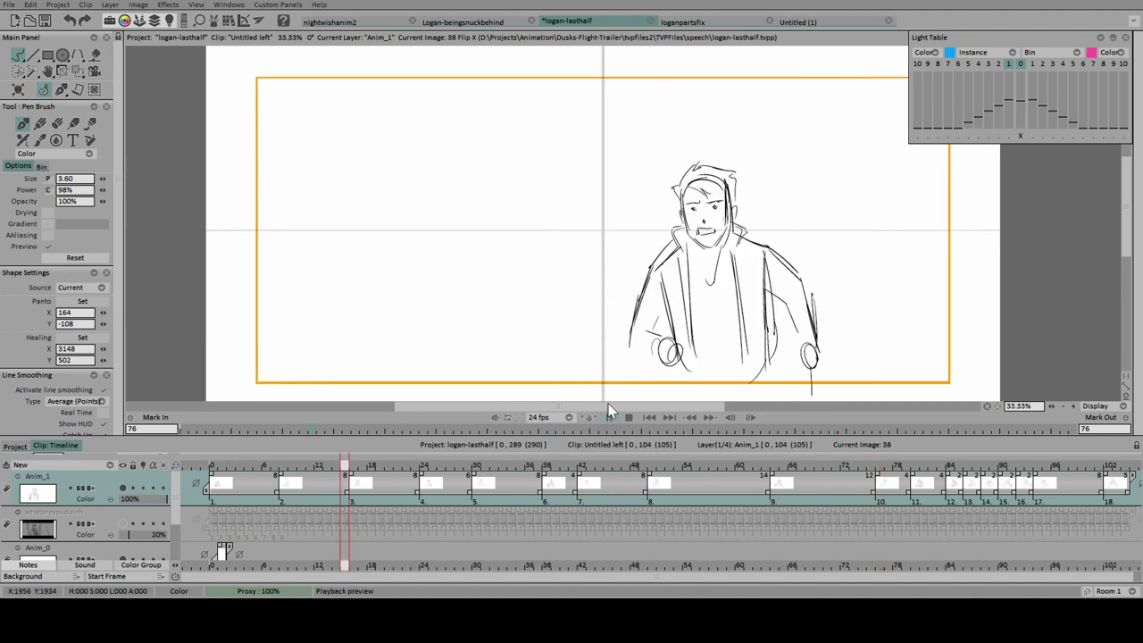
pyautogui.moveTo(643, 206); pyautogui.dragTo(711, 206)
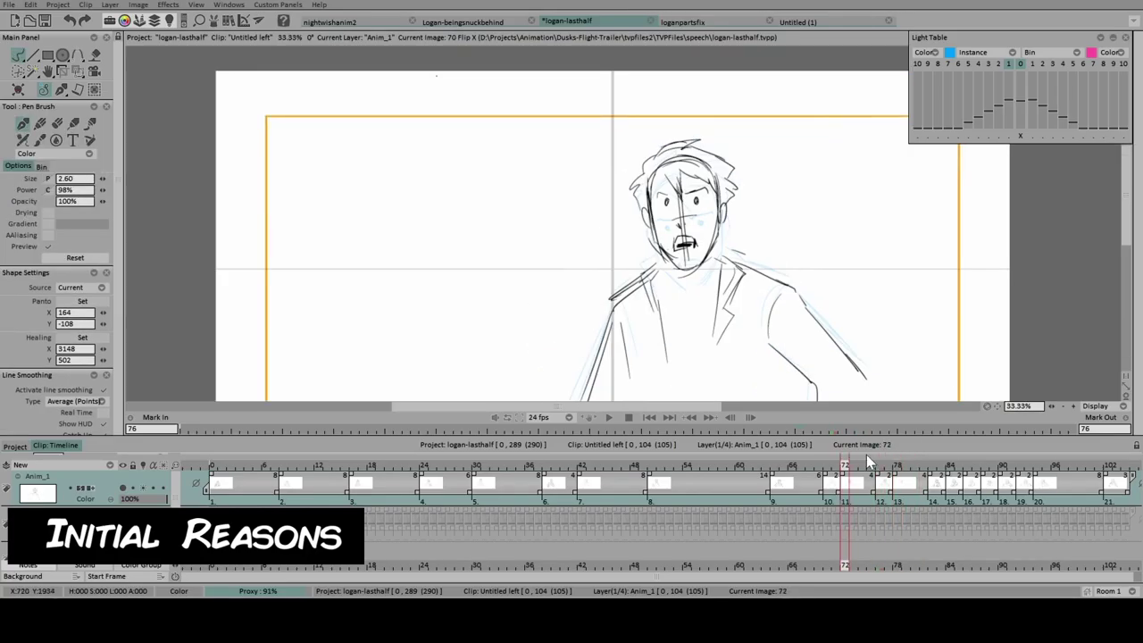
pyautogui.scroll(-1, 876, 355)
pyautogui.click(912, 465)
pyautogui.moveTo(913, 466)
pyautogui.mouseDown()
pyautogui.moveTo(898, 466)
pyautogui.moveTo(932, 465)
pyautogui.mouseUp()
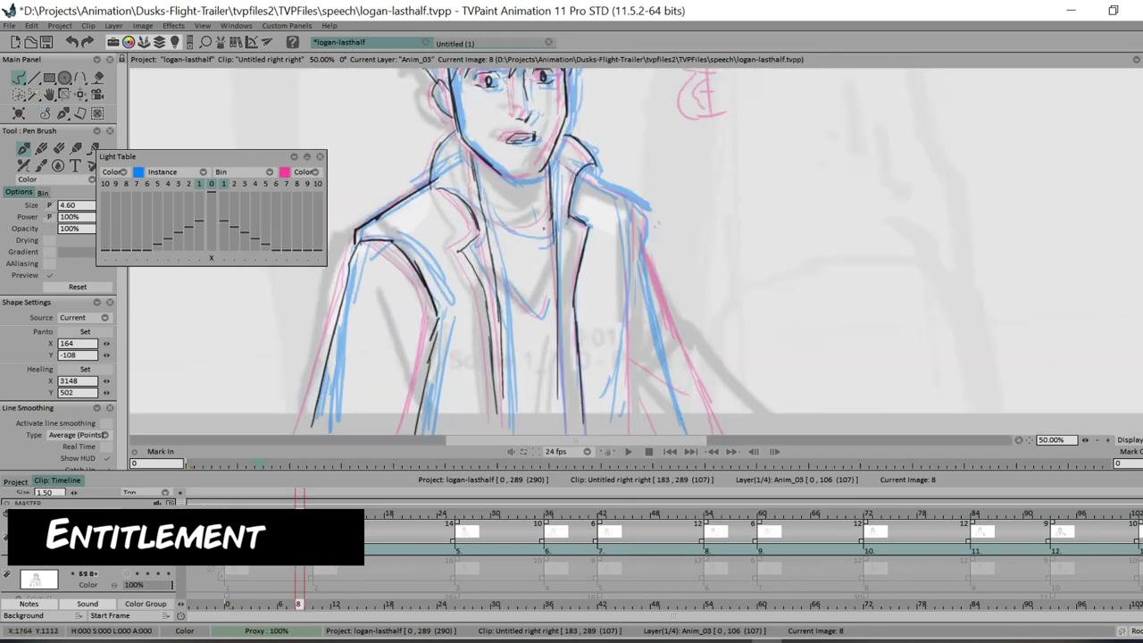
# Step: Draw the character's in-between poses at frames 34 and 38 on the Anim_03 layer over the colored light table guides
pyautogui.moveTo(310, 512); pyautogui.dragTo(530, 512)
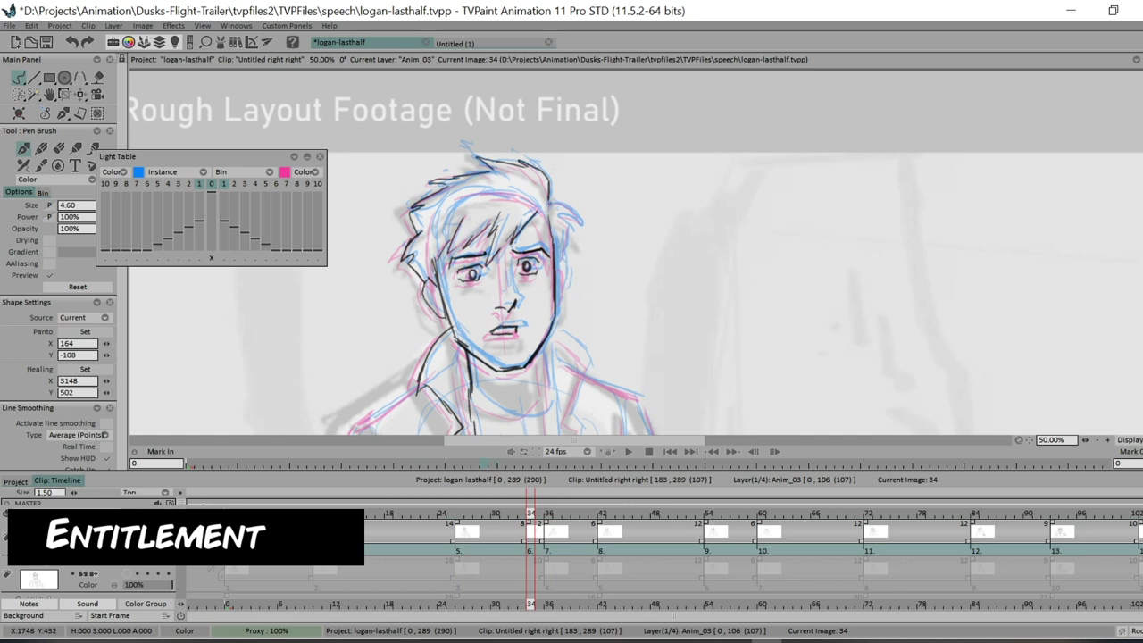
pyautogui.press('-')
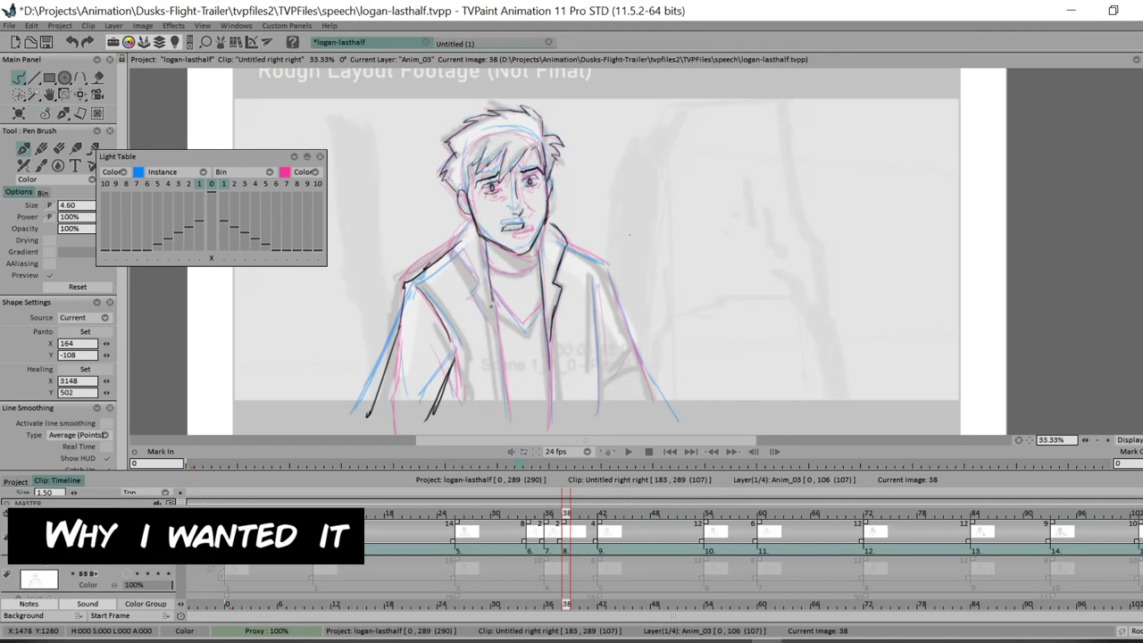
pyautogui.scroll(1, 572, 268)
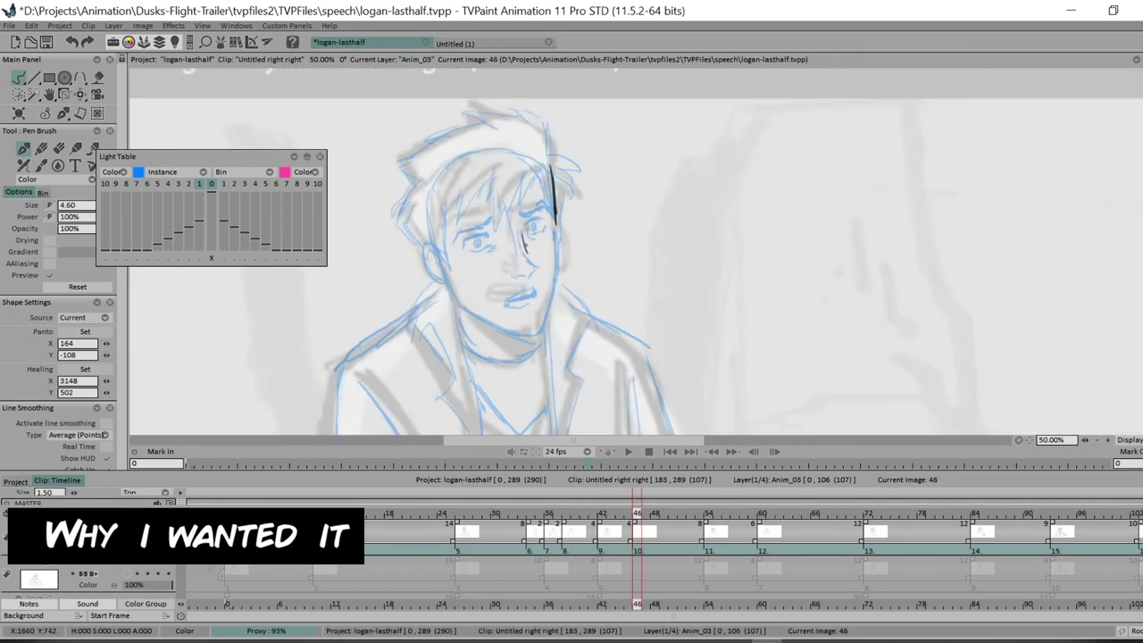
# Step: Draw the in-between poses at frames 46 and 48 on Anim_03, checking them against the neighbouring frames and in playback
pyautogui.press('Left')
pyautogui.press('Left')
pyautogui.press('Left')
pyautogui.press('Left')
pyautogui.scroll(-1, 554, 190)
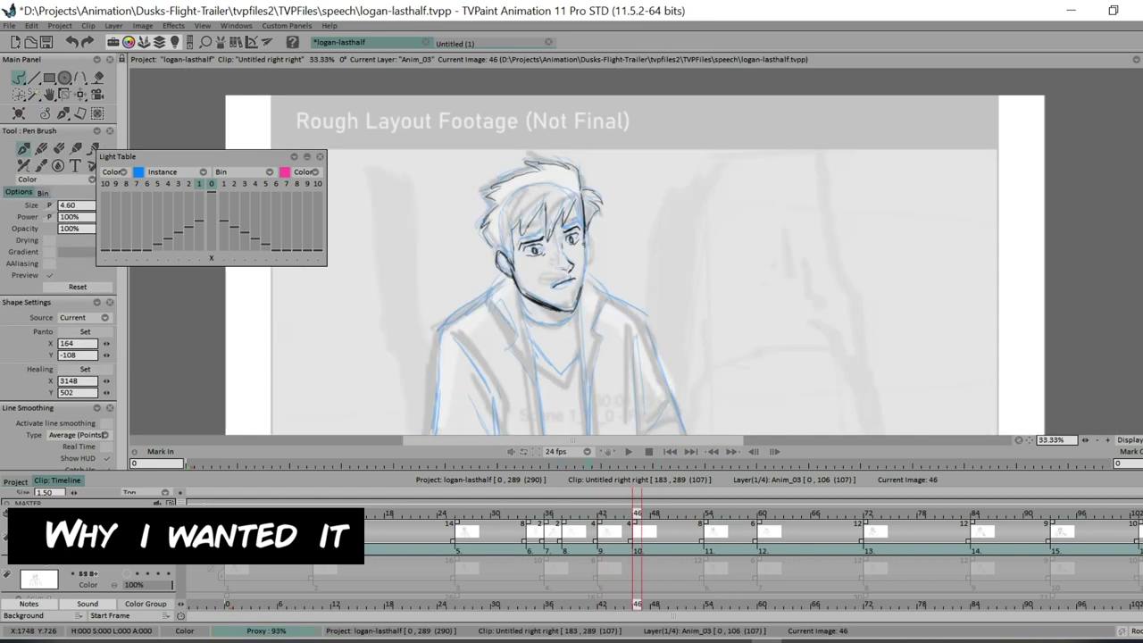
pyautogui.moveTo(554, 189); pyautogui.dragTo(543, 163)
pyautogui.click(627, 451)
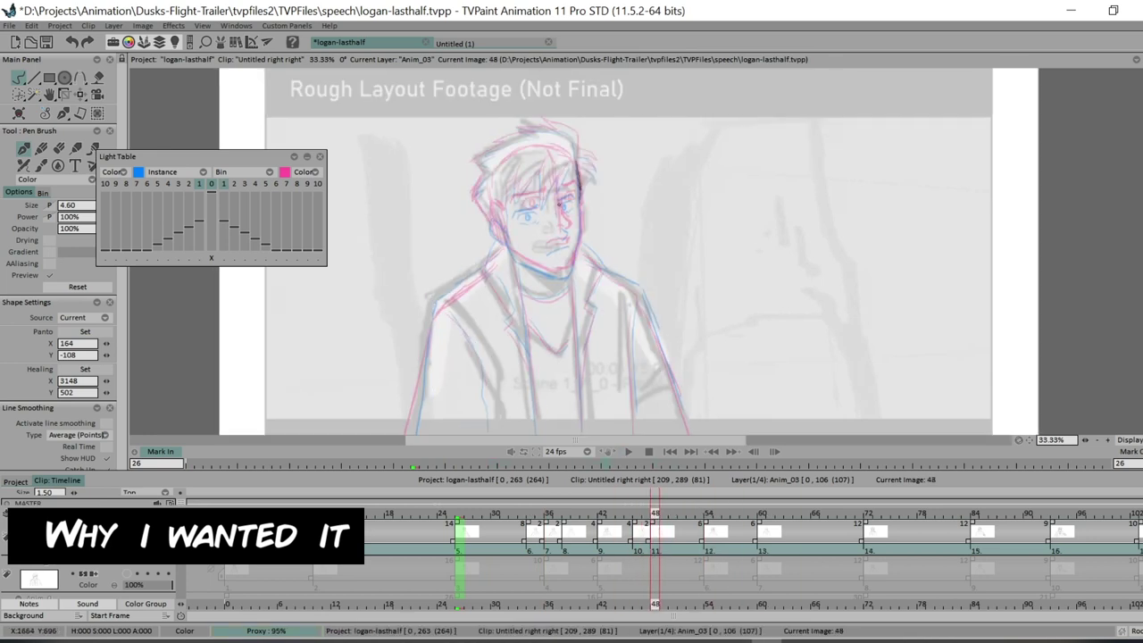
pyautogui.moveTo(552, 151); pyautogui.dragTo(520, 130)
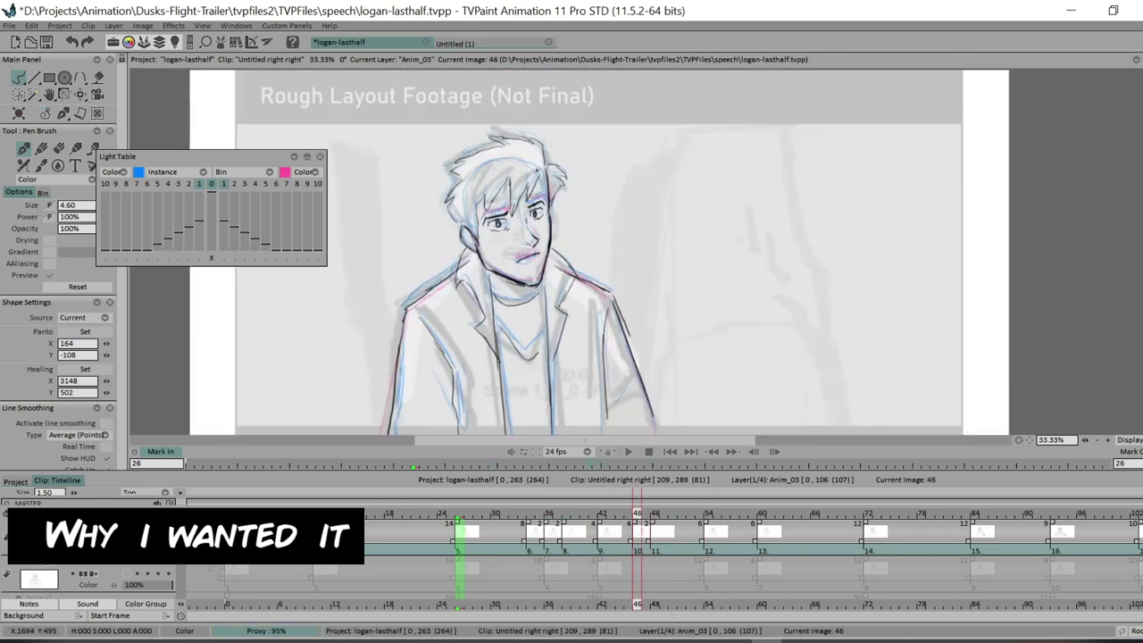
pyautogui.scroll(2, 557, 89)
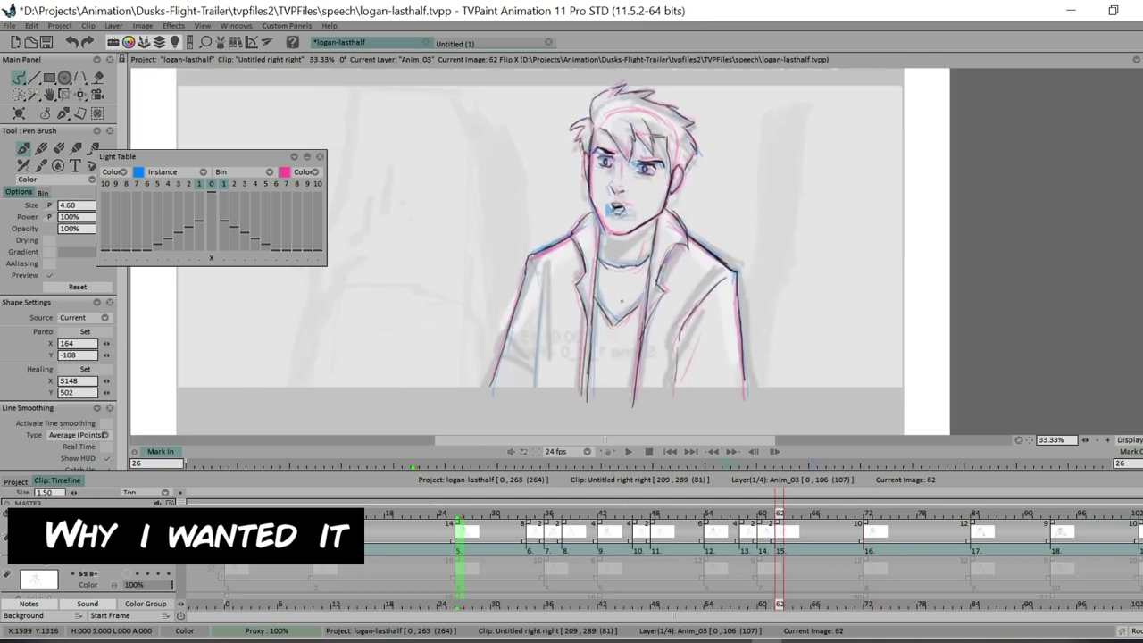
# Step: Play back the horizontally flipped animation to check how the new in-betweens move
pyautogui.press('space')
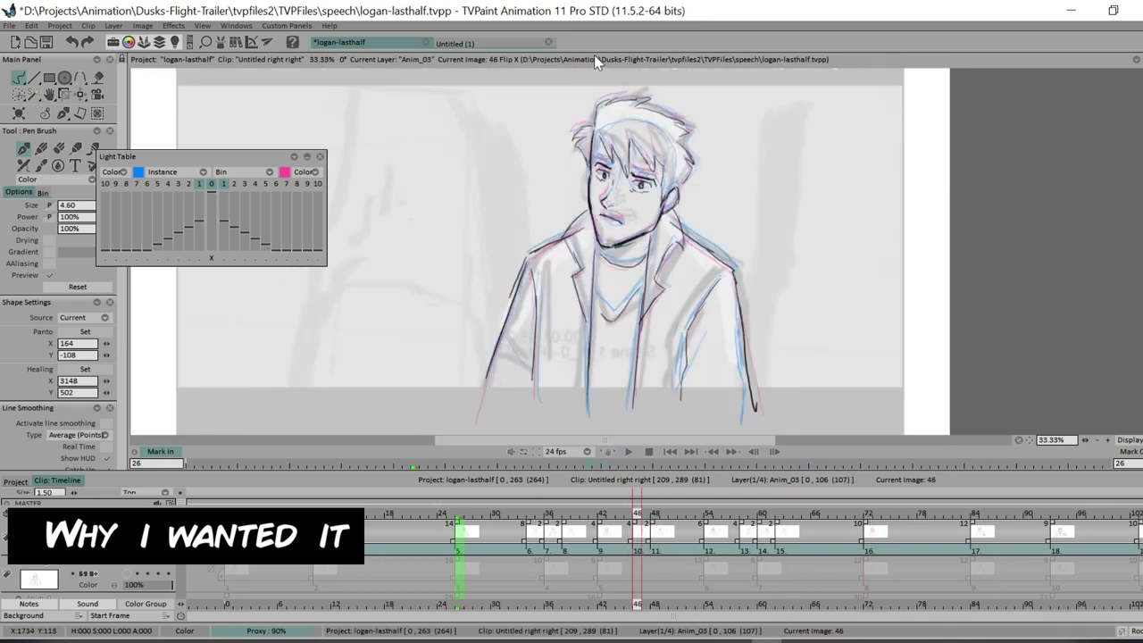
pyautogui.press('space')
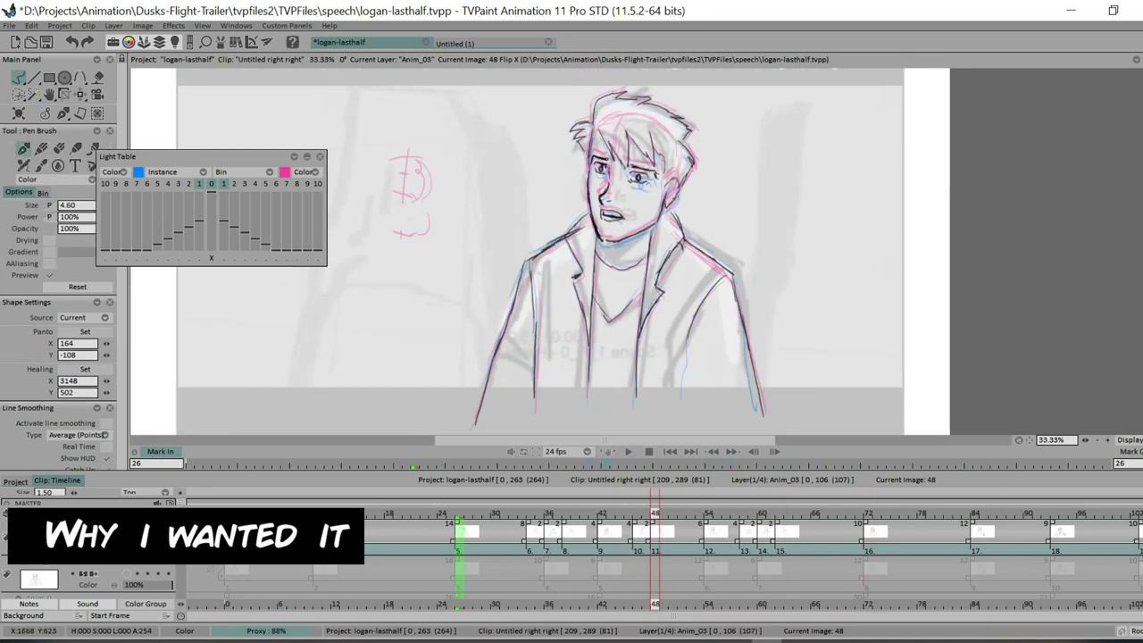
pyautogui.click(628, 451)
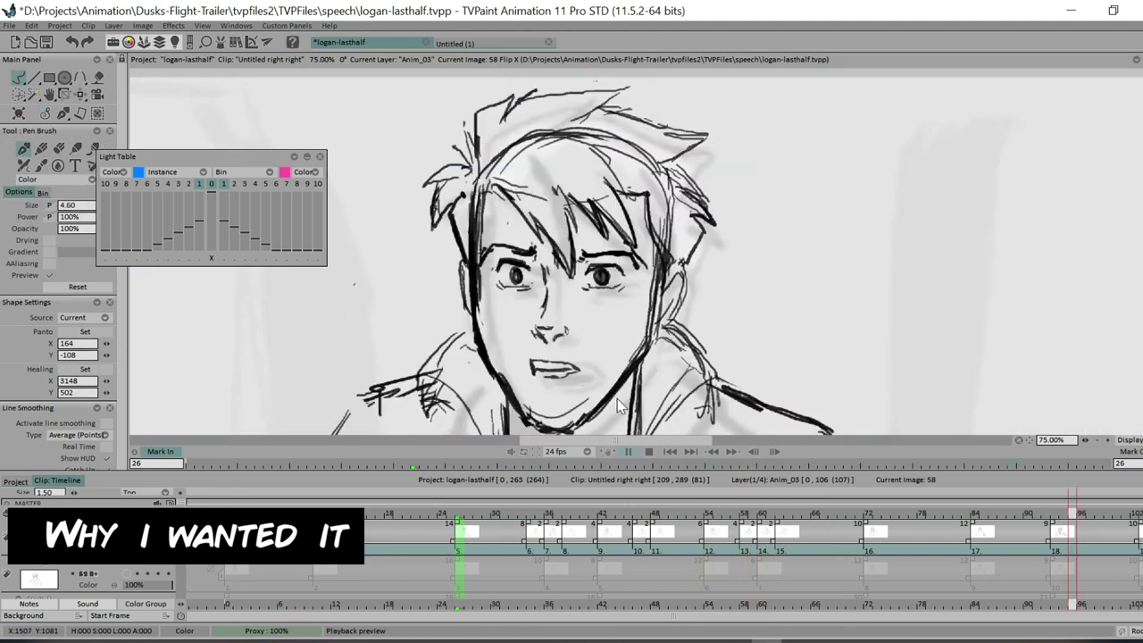
pyautogui.press('space')
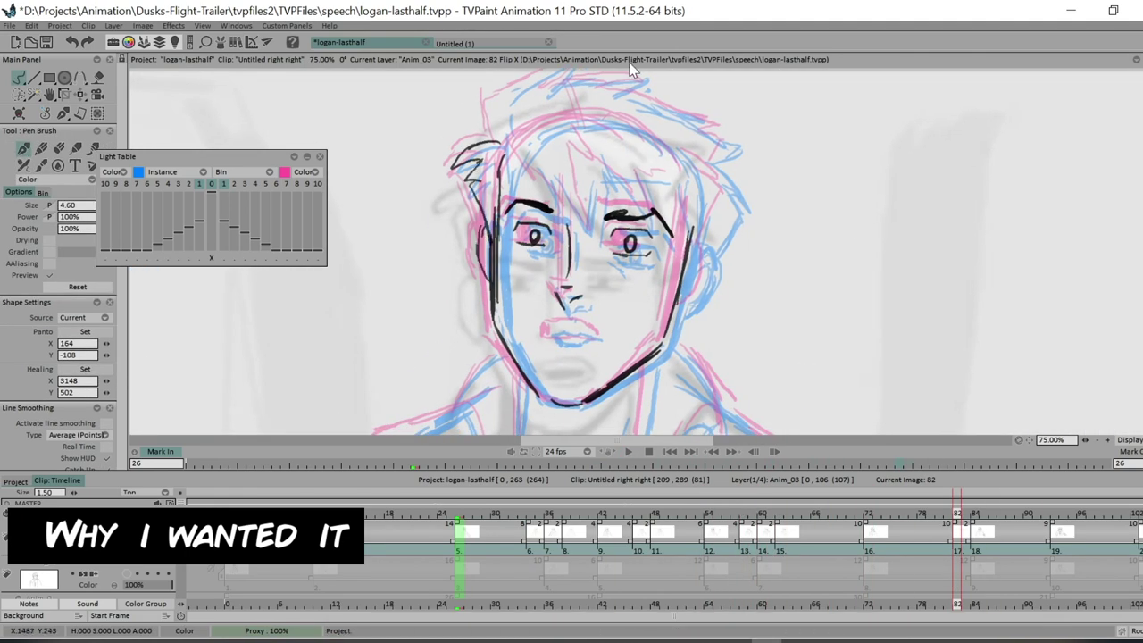
# Step: Step backward frame by frame from frame 82 to examine the head and body movement
pyautogui.press('Left')
pyautogui.press('Left')
pyautogui.press('Left')
pyautogui.press('Left')
pyautogui.press('Left')
pyautogui.press('Left')
pyautogui.press('Left')
pyautogui.press('Left')
pyautogui.press('Left')
pyautogui.press('Left')
pyautogui.press('Left')
pyautogui.press('Left')
pyautogui.press('Left')
pyautogui.press('Left')
pyautogui.press('Left')
pyautogui.press('Left')
pyautogui.press('Left')
pyautogui.press('Left')
pyautogui.press('Left')
pyautogui.press('Left')
# Step: Draw the head, jacket and hand of the in-between pose at frame 80 and review it in playback
pyautogui.click(978, 471)
pyautogui.scroll(-3, 572, 268)
pyautogui.moveTo(1021, 490); pyautogui.dragTo(922, 490)
pyautogui.moveTo(559, 256); pyautogui.dragTo(547, 420)
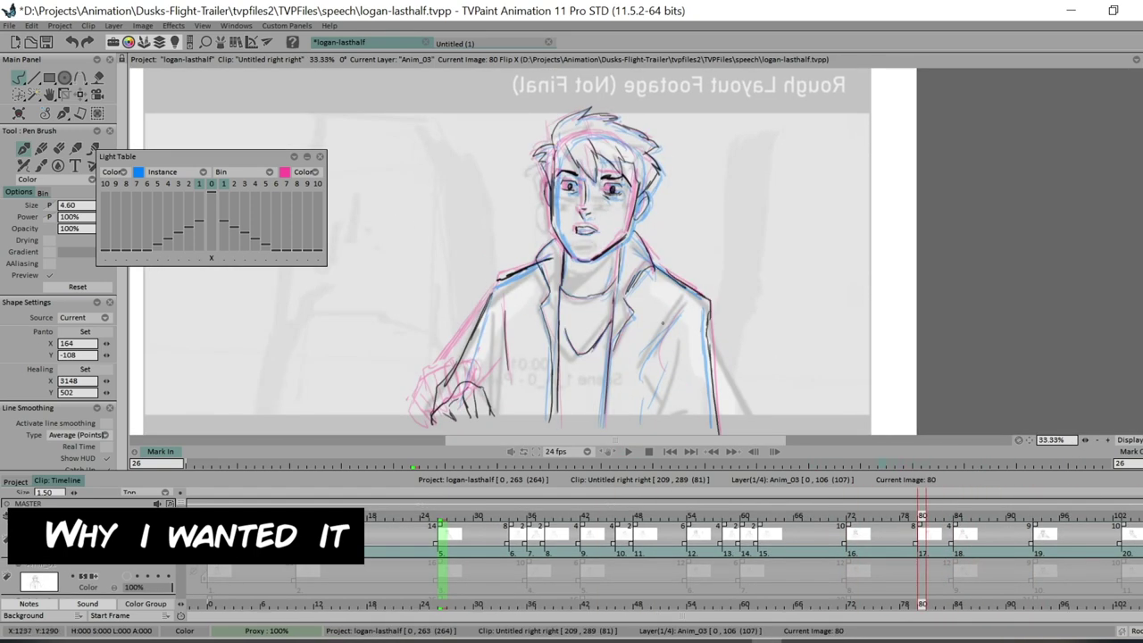
pyautogui.moveTo(922, 489)
pyautogui.mouseDown()
pyautogui.moveTo(760, 490)
pyautogui.moveTo(987, 493)
pyautogui.mouseUp()
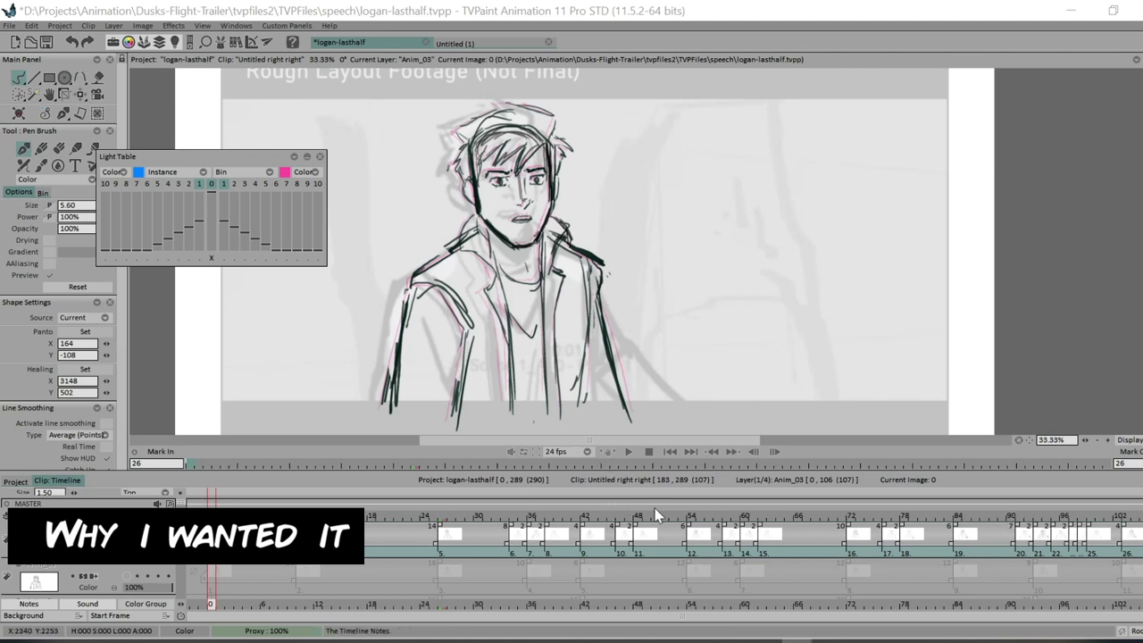
pyautogui.click(628, 452)
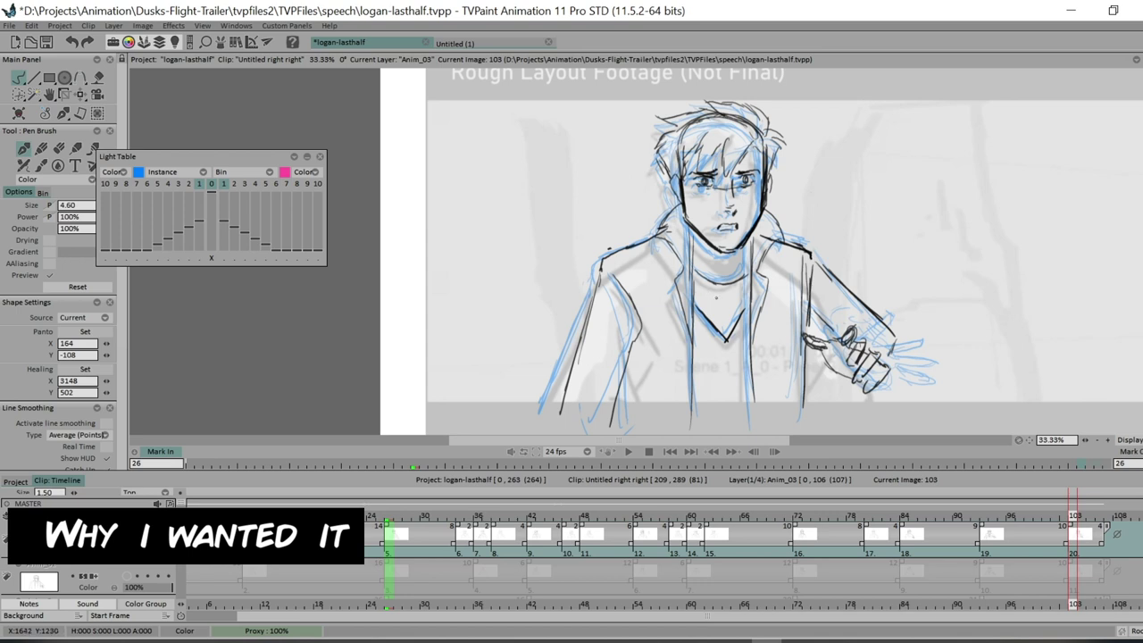
# Step: Draw the face, jacket and outstretched hand of the in-between pose at frame 91
pyautogui.moveTo(807, 514)
pyautogui.mouseDown()
pyautogui.moveTo(912, 536)
pyautogui.moveTo(1099, 536)
pyautogui.moveTo(824, 556)
pyautogui.moveTo(845, 545)
pyautogui.moveTo(1095, 535)
pyautogui.moveTo(834, 541)
pyautogui.moveTo(877, 541)
pyautogui.mouseUp()
pyautogui.moveTo(572, 228); pyautogui.dragTo(577, 160)
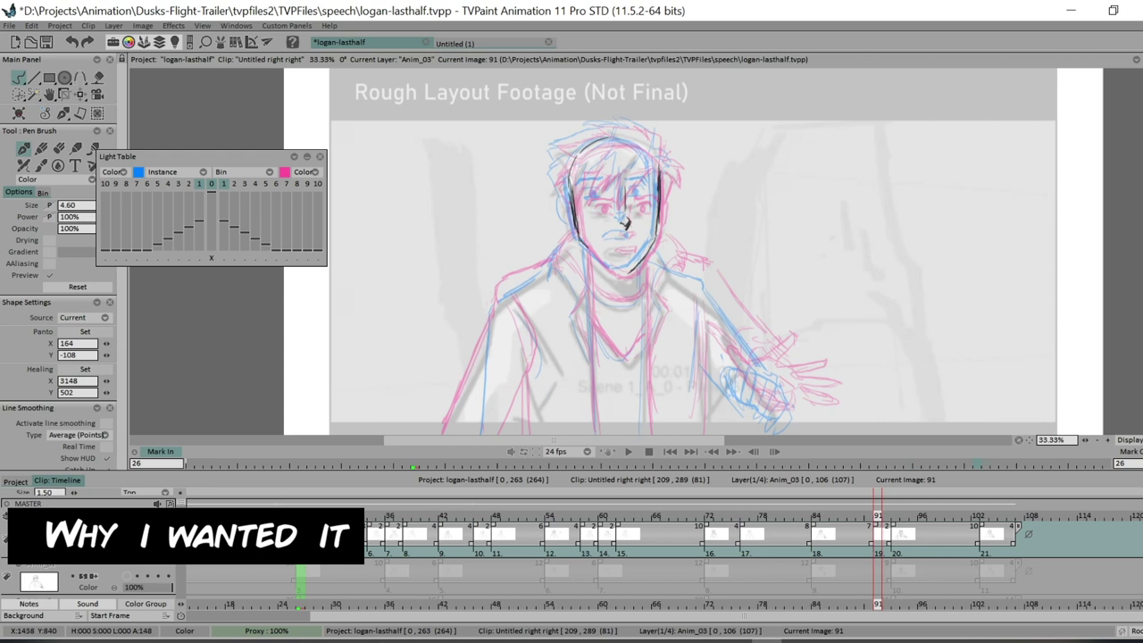
pyautogui.moveTo(579, 239); pyautogui.dragTo(621, 272)
pyautogui.moveTo(626, 223); pyautogui.dragTo(626, 200)
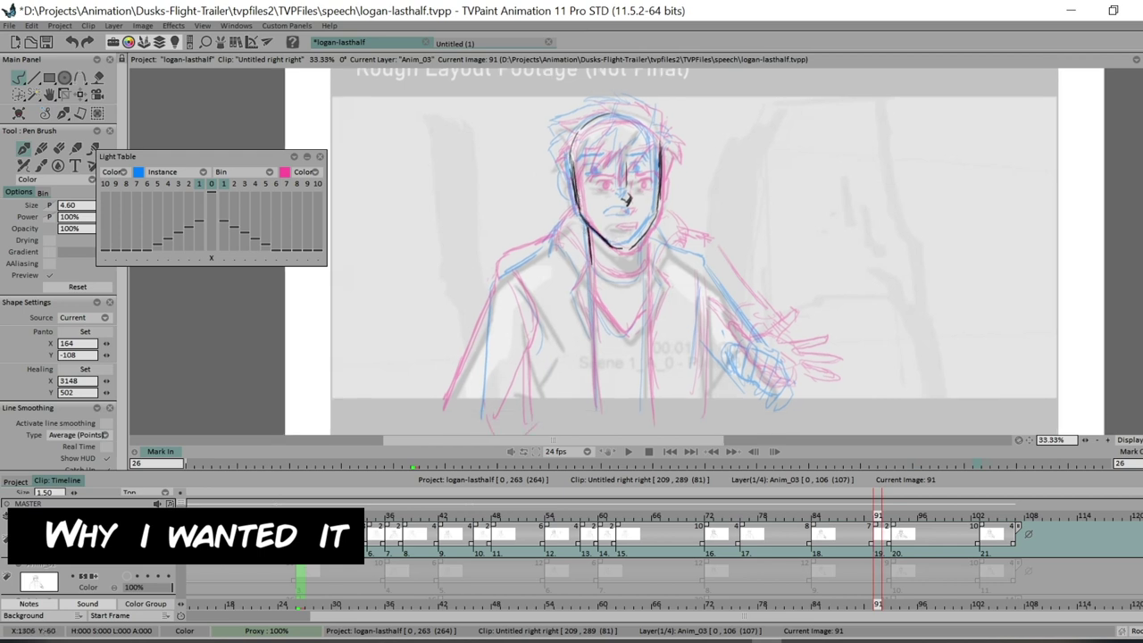
pyautogui.moveTo(554, 211); pyautogui.dragTo(583, 295)
pyautogui.moveTo(628, 201); pyautogui.dragTo(623, 180)
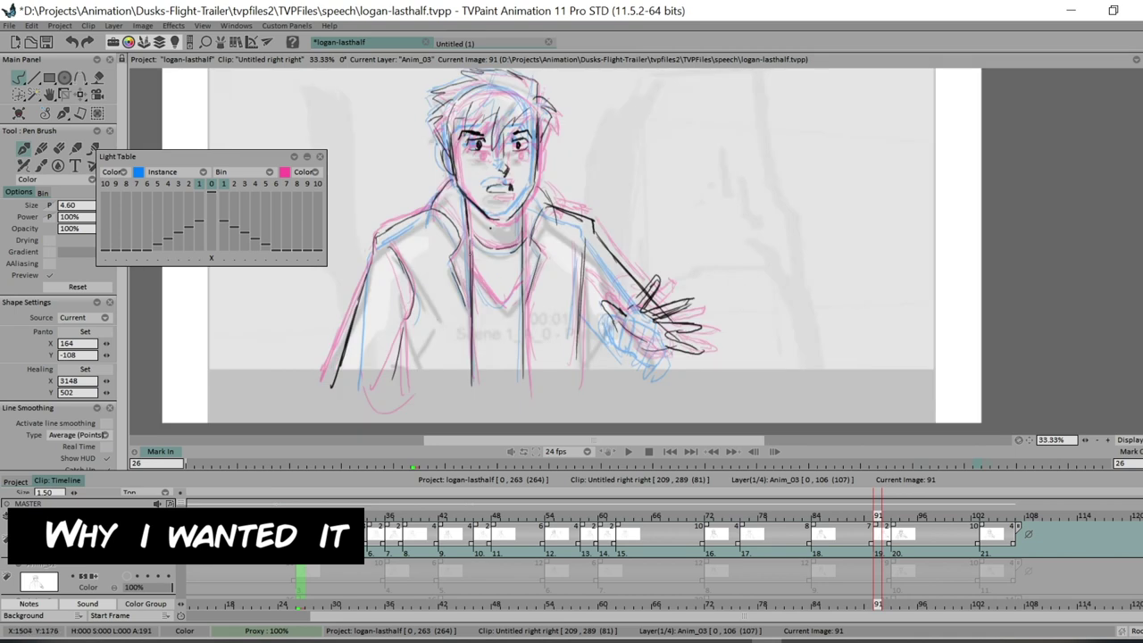
# Step: Draw the face outline, shoulder, eyes and mouth of the pose at frame 95, checking the motion in playback
pyautogui.moveTo(816, 515)
pyautogui.mouseDown()
pyautogui.moveTo(875, 516)
pyautogui.moveTo(620, 516)
pyautogui.moveTo(913, 515)
pyautogui.mouseUp()
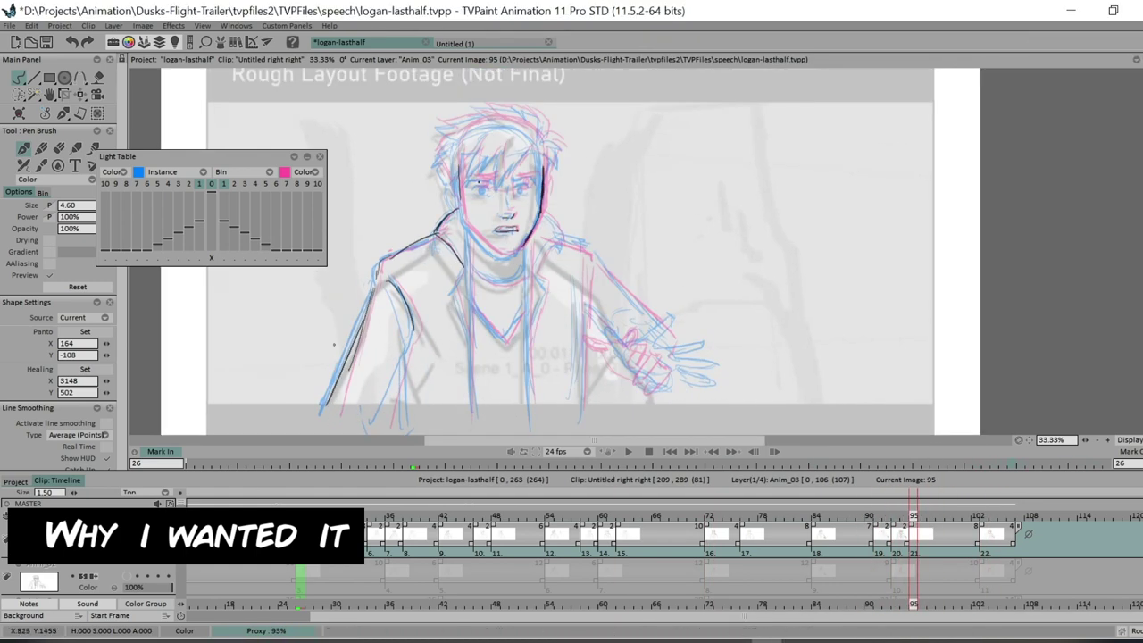
pyautogui.click(628, 451)
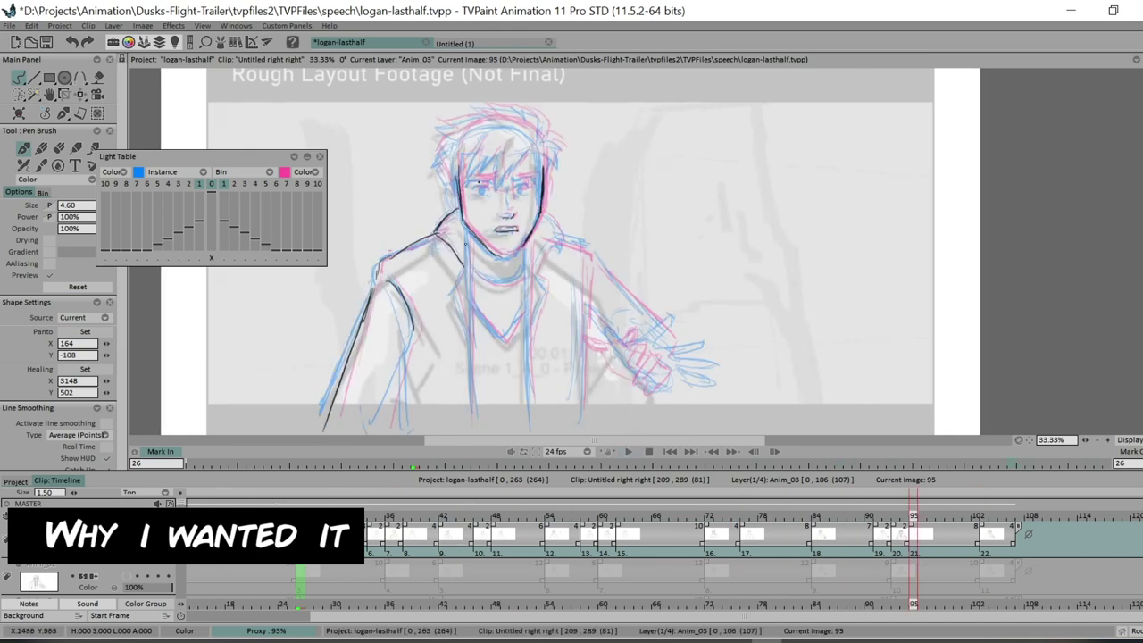
pyautogui.press('space')
pyautogui.moveTo(786, 513)
pyautogui.mouseDown()
pyautogui.moveTo(584, 515)
pyautogui.moveTo(913, 516)
pyautogui.mouseUp()
pyautogui.moveTo(470, 184); pyautogui.dragTo(493, 182)
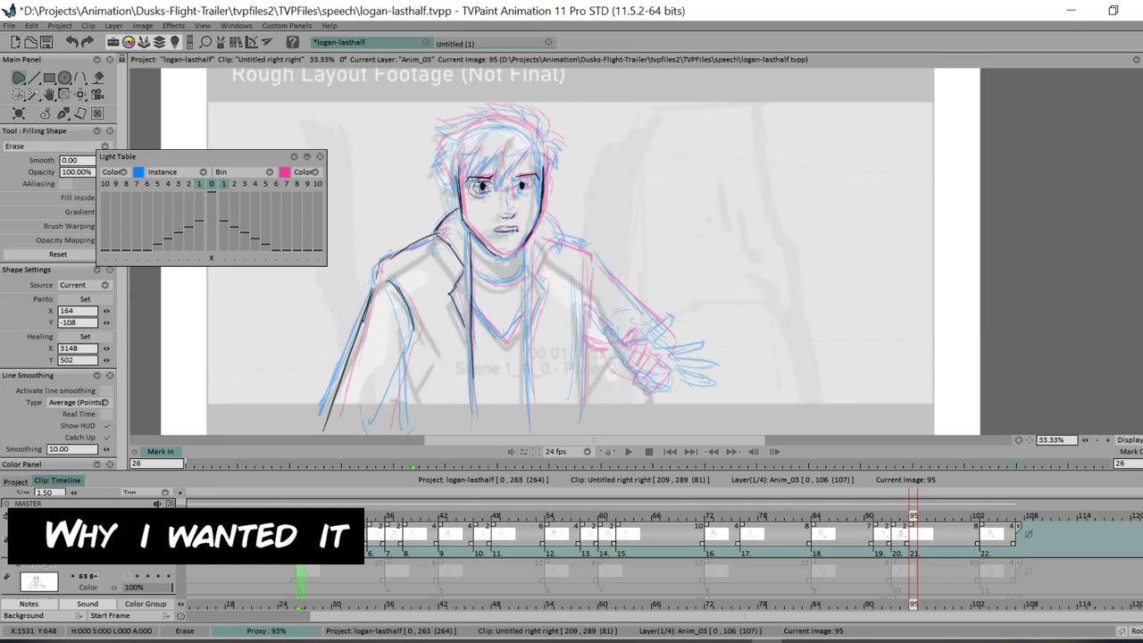
# Step: Draw the spiky hair, fringe and ear on the character's head at frame 95
pyautogui.scroll(3, 572, 250)
pyautogui.moveTo(388, 159); pyautogui.dragTo(430, 146)
pyautogui.moveTo(447, 201); pyautogui.dragTo(413, 270)
pyautogui.moveTo(428, 111); pyautogui.dragTo(387, 161)
pyautogui.moveTo(572, 223); pyautogui.dragTo(551, 268)
pyautogui.moveTo(515, 143); pyautogui.dragTo(454, 243)
pyautogui.moveTo(531, 172); pyautogui.dragTo(512, 264)
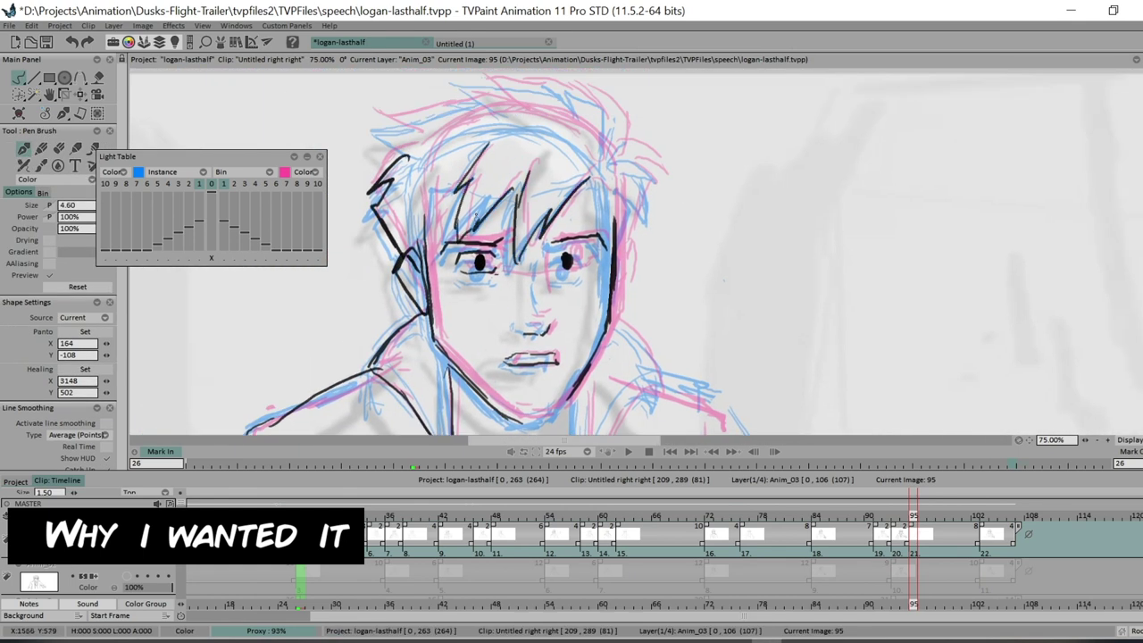
pyautogui.moveTo(572, 224); pyautogui.dragTo(584, 288)
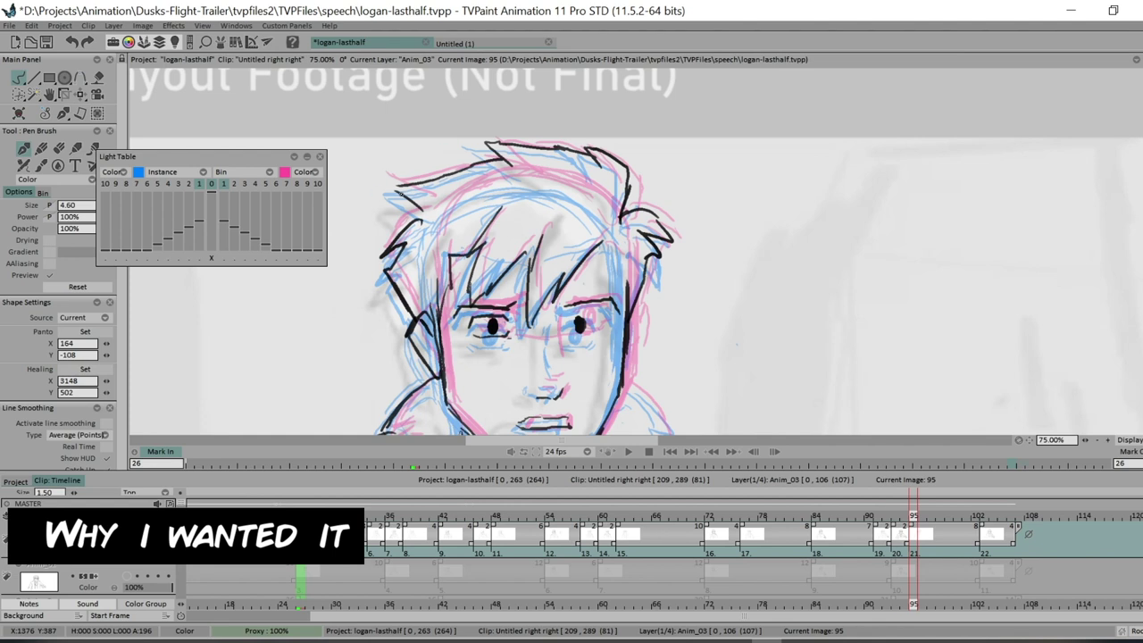
# Step: Draw the jacket collar, shirt neckline, sleeves and open hand at frame 95, following the light table guides
pyautogui.moveTo(630, 312); pyautogui.dragTo(615, 57)
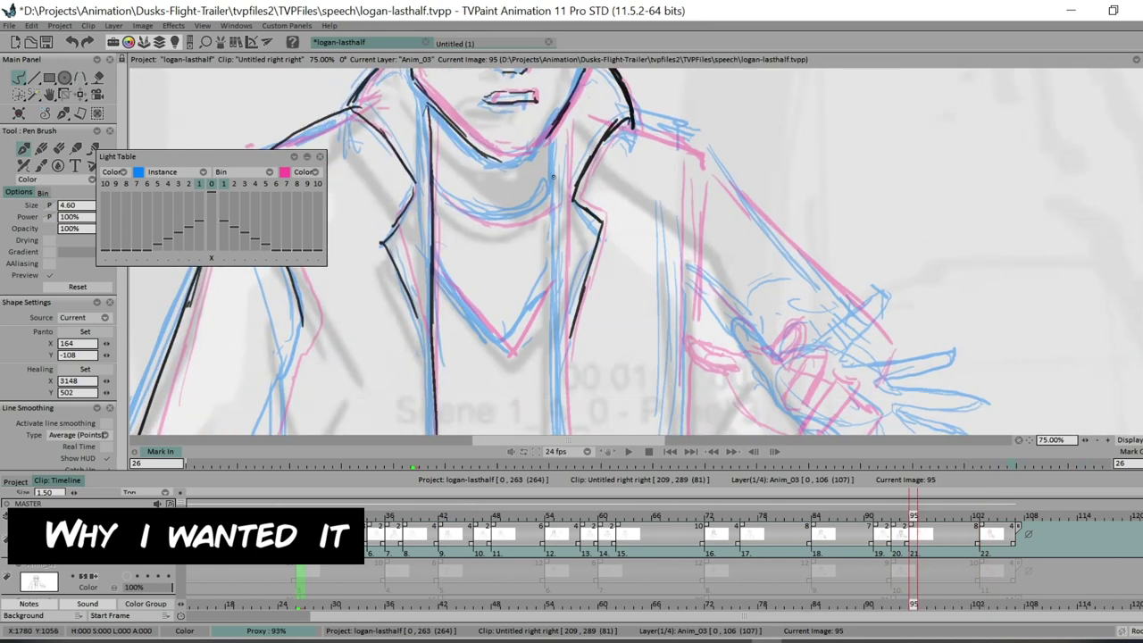
pyautogui.moveTo(617, 268); pyautogui.dragTo(617, 214)
pyautogui.scroll(-1, 616, 215)
pyautogui.press('Right')
pyautogui.press('Right')
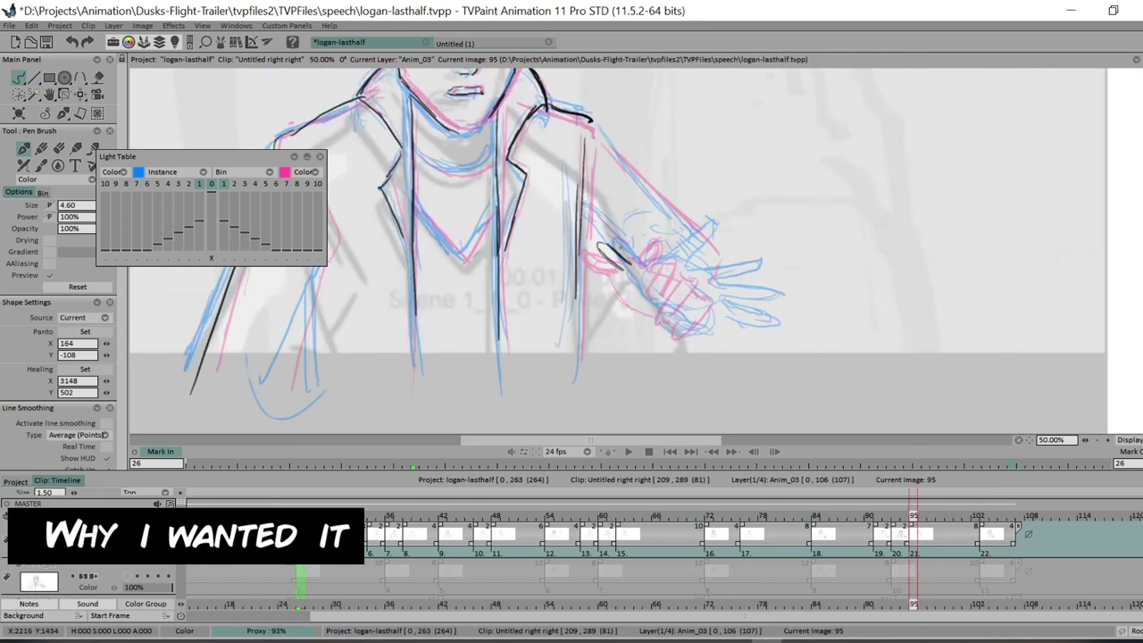
pyautogui.moveTo(536, 134); pyautogui.dragTo(630, 348)
pyautogui.moveTo(430, 392); pyautogui.dragTo(455, 230)
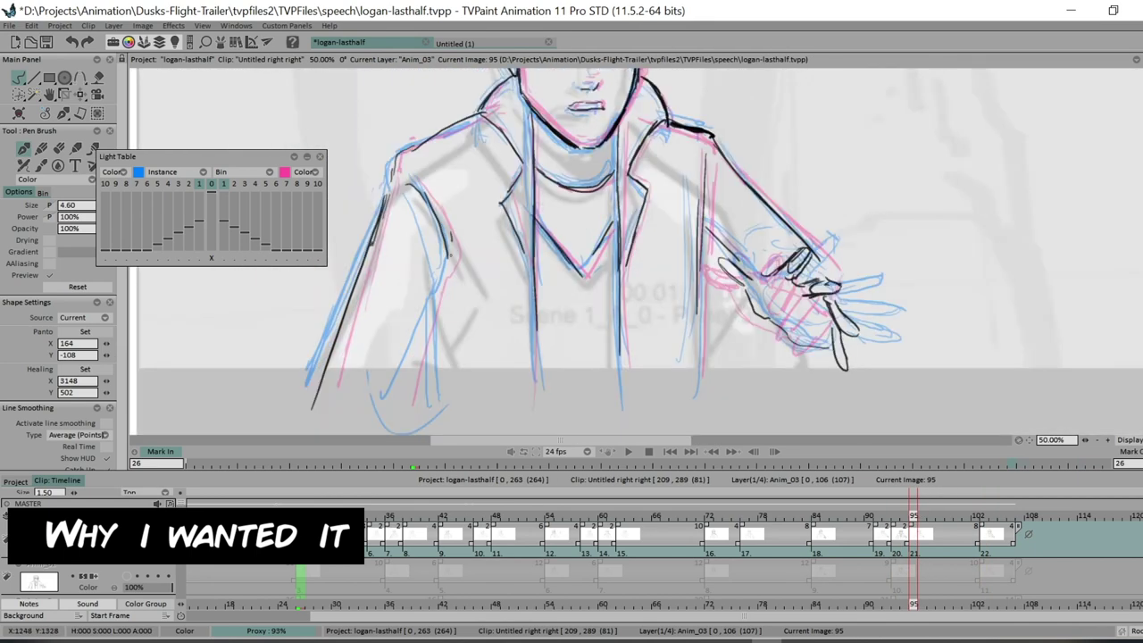
# Step: Play back the animation to check the frame 95 pose in motion
pyautogui.press('Return')
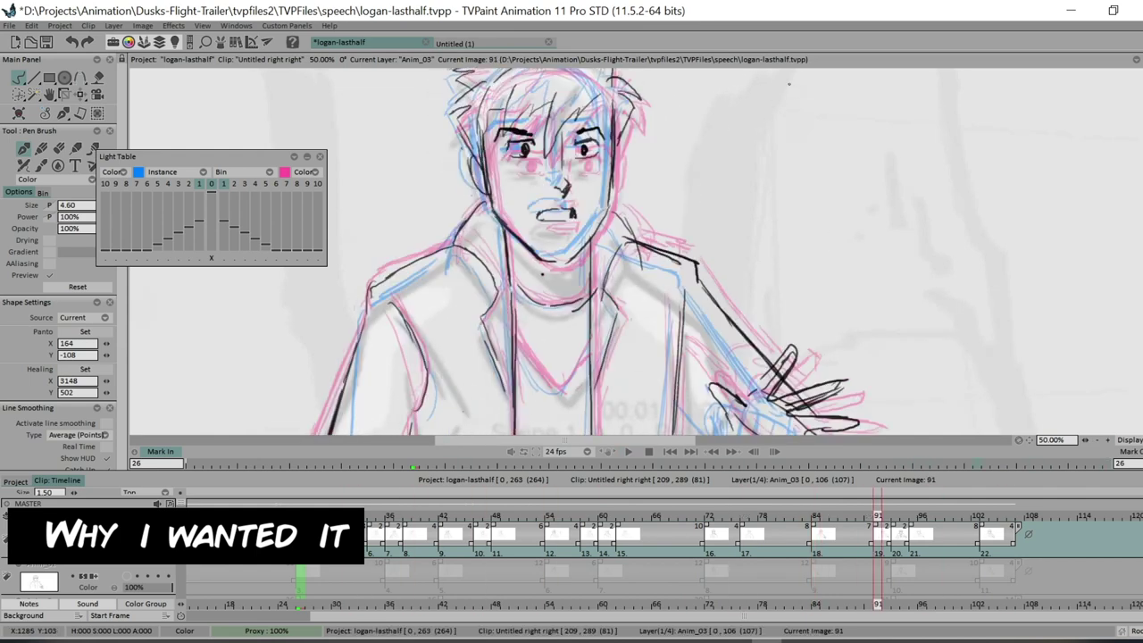
pyautogui.click(628, 452)
pyautogui.scroll(-1, 567, 246)
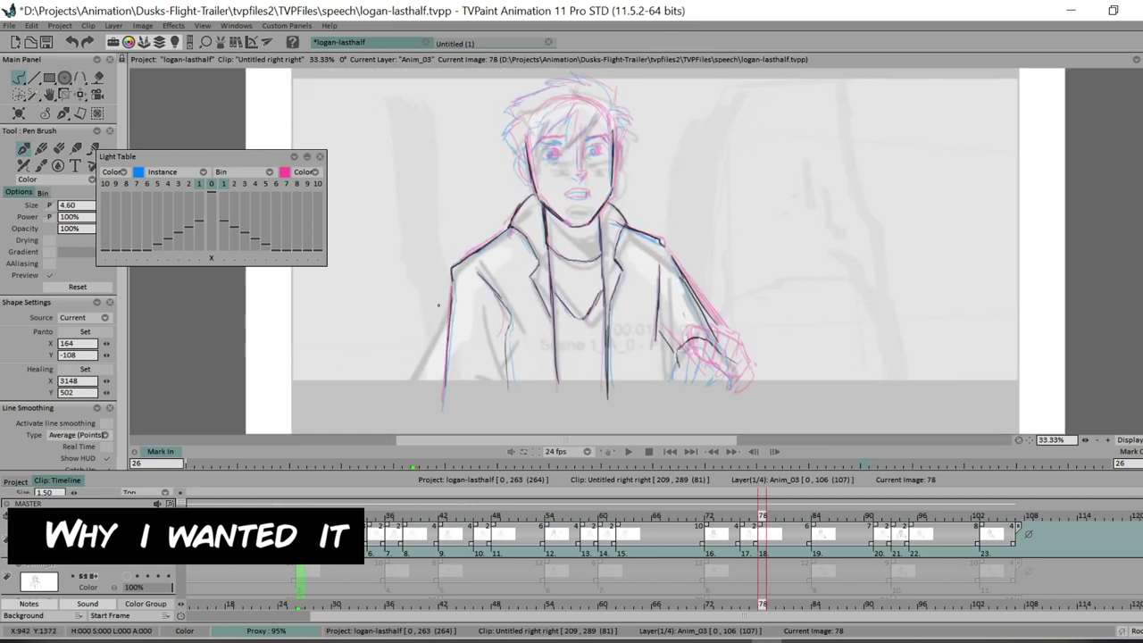
# Step: Draw the face, spiky hair, ear and jacket collar of the pose at frame 78, following the light table guides
pyautogui.scroll(1, 438, 305)
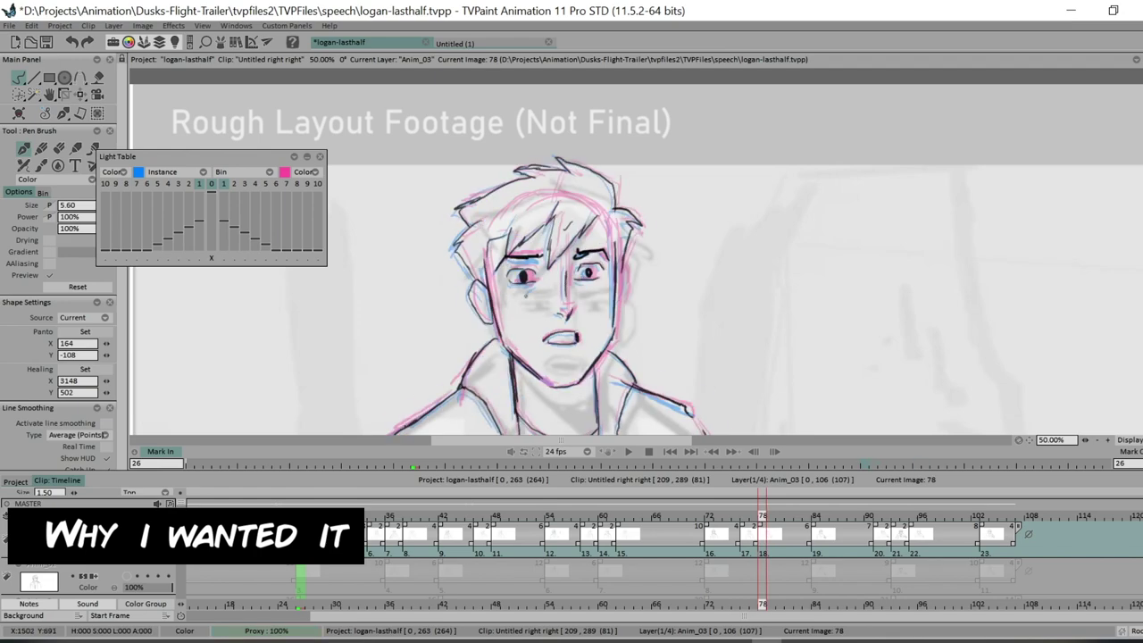
pyautogui.scroll(1, 571, 268)
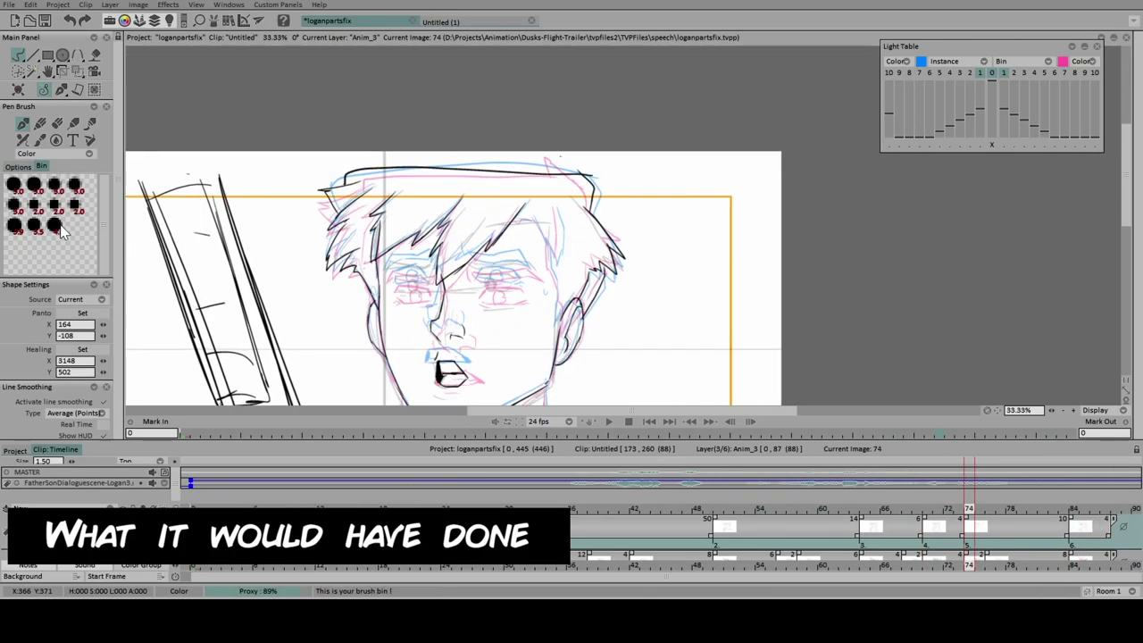
# Step: In the loganpartsfix project, draw the character's head and collar poses between frames 50 and 74 with the 4.60 pen brush
pyautogui.click(61, 231)
pyautogui.scroll(1, 611, 336)
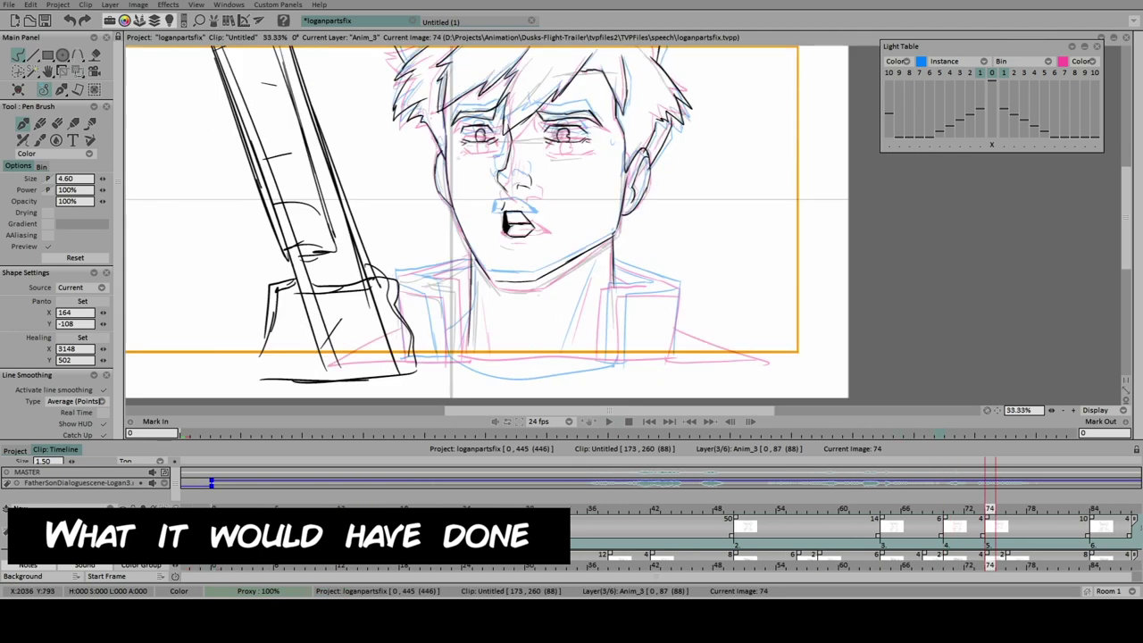
pyautogui.moveTo(990, 546); pyautogui.dragTo(800, 546)
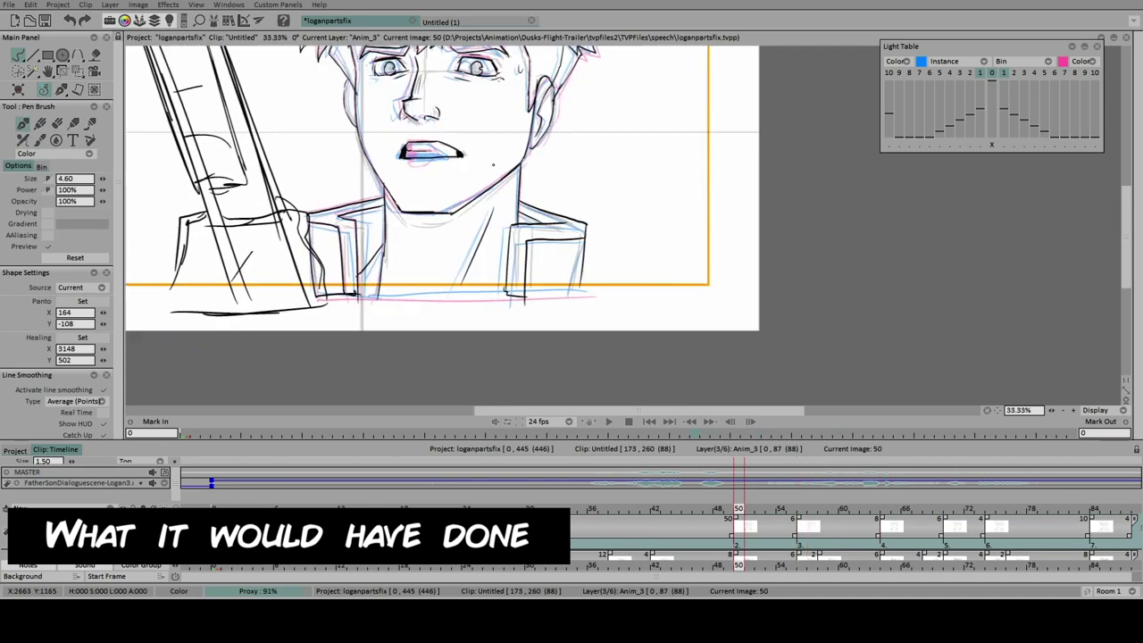
pyautogui.click(613, 519)
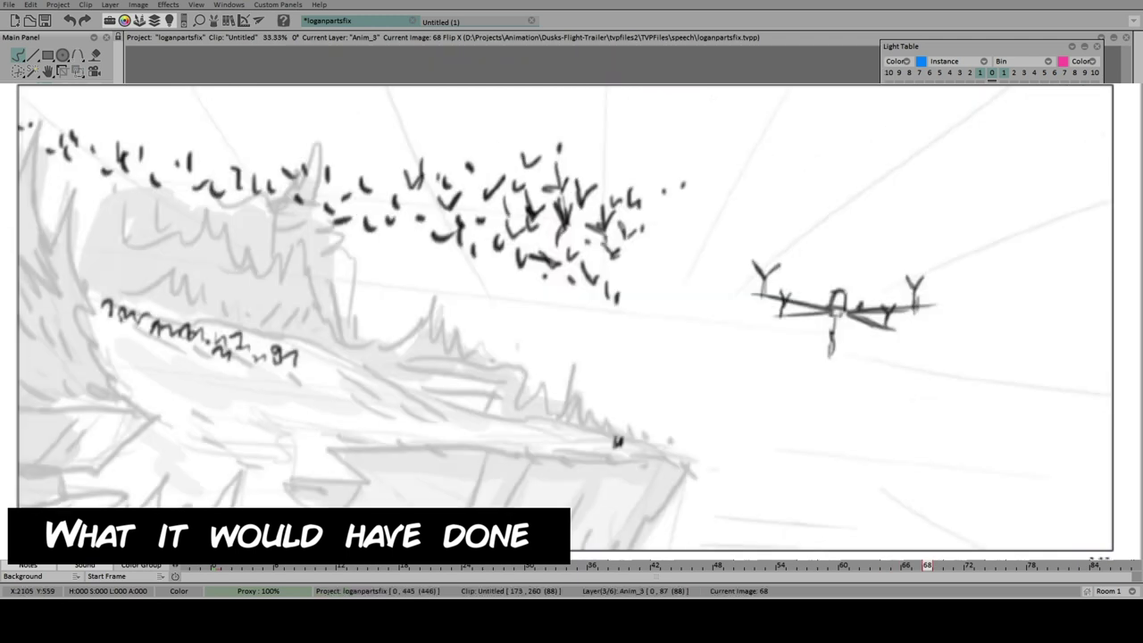
pyautogui.press('Escape')
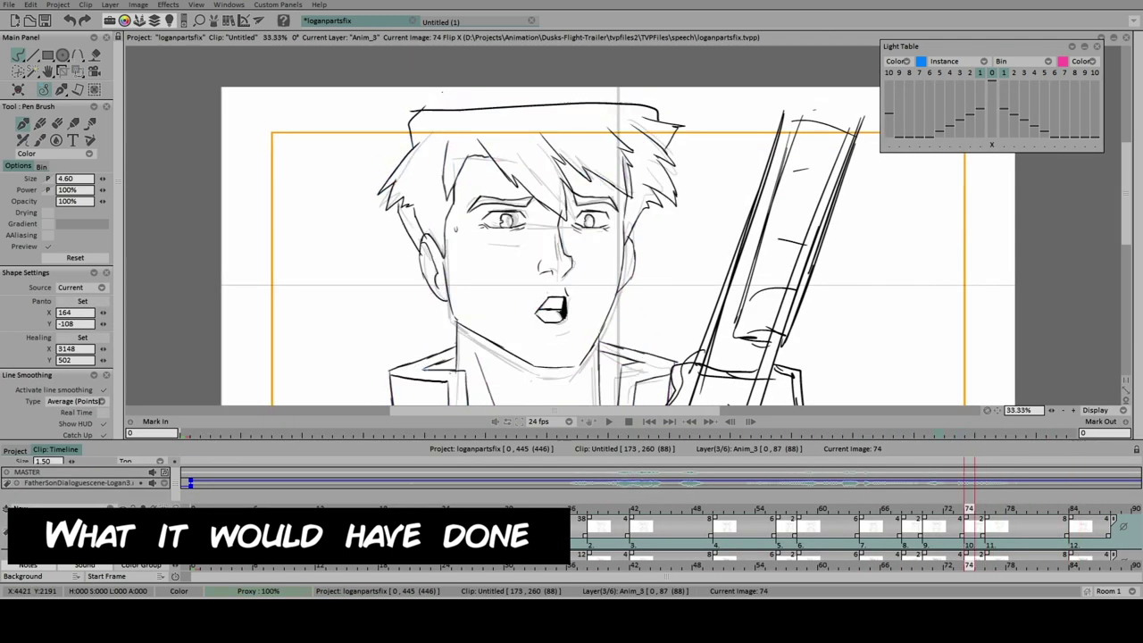
pyautogui.moveTo(404, 406)
pyautogui.mouseDown()
pyautogui.moveTo(489, 311)
pyautogui.moveTo(501, 183)
pyautogui.mouseUp()
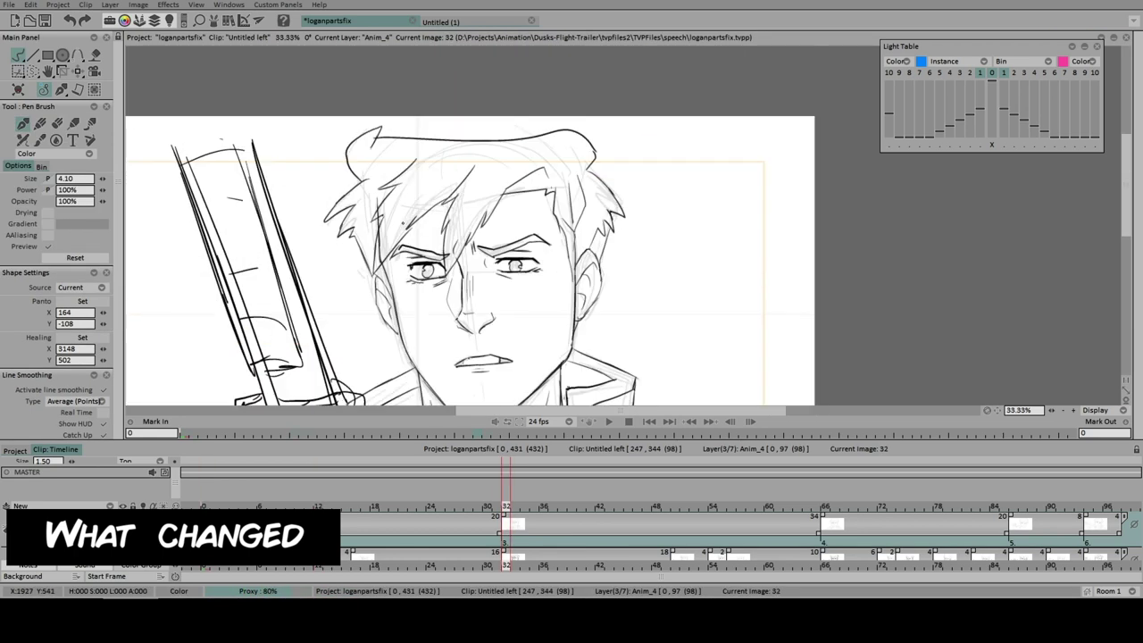
# Step: Play back the "Untitled left" clip to check the head poses in motion
pyautogui.press('space')
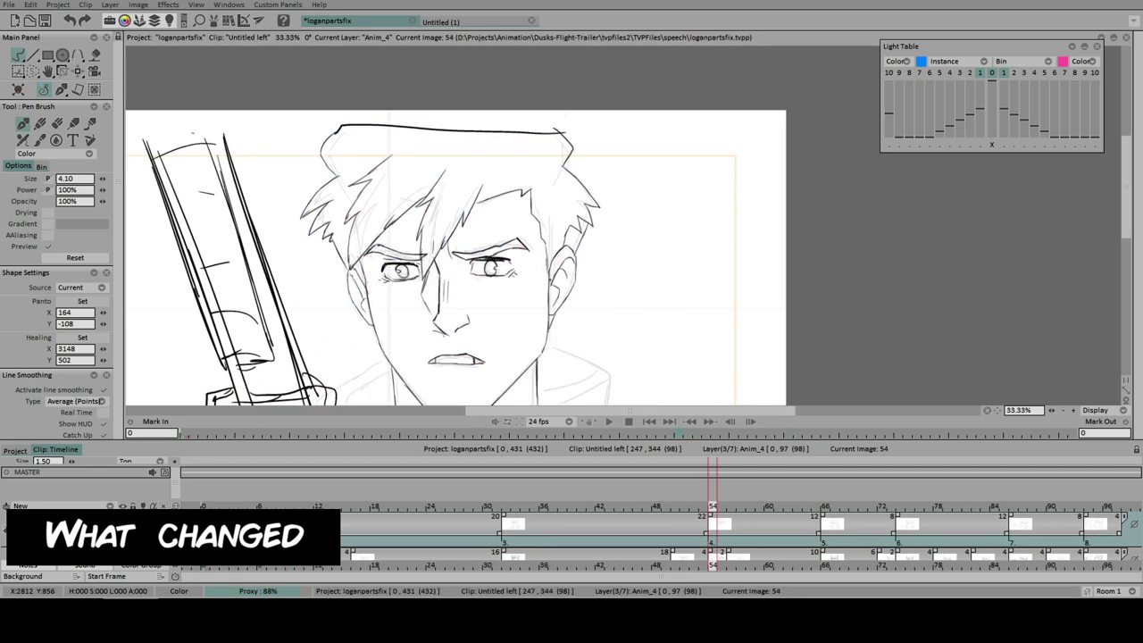
pyautogui.click(608, 420)
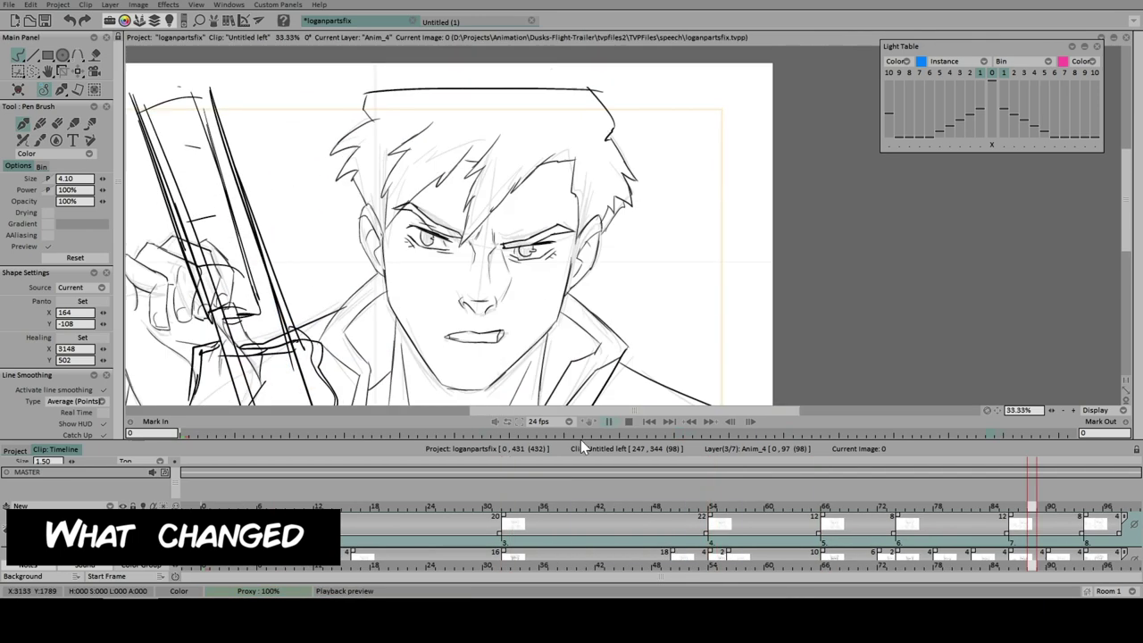
pyautogui.click(608, 421)
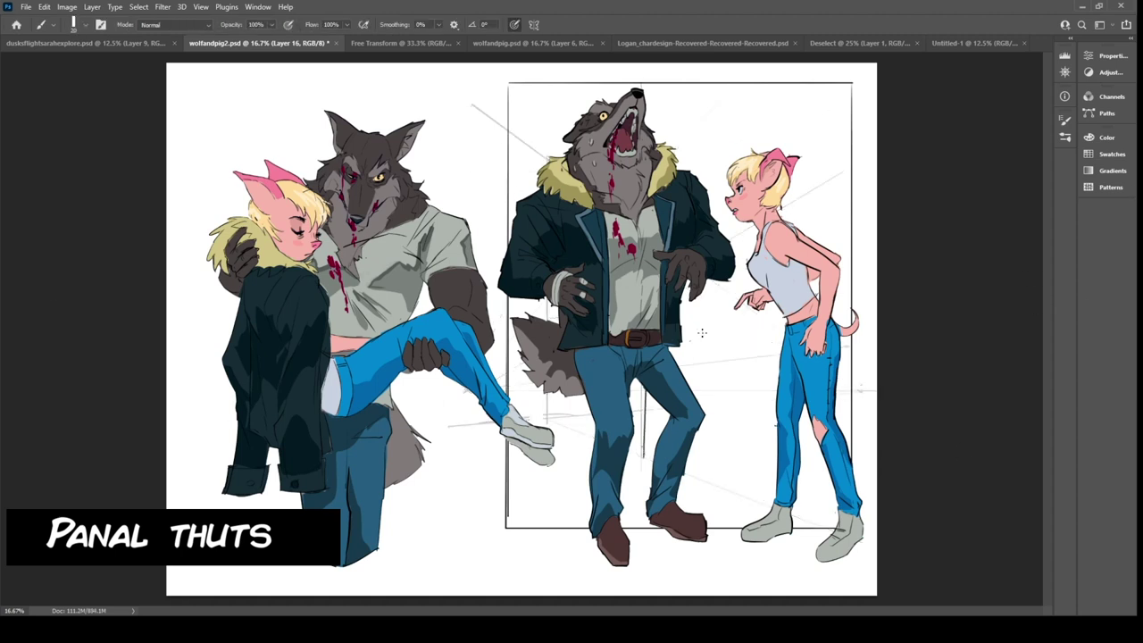
# Step: Switch to wolfandpig2.psd in Photoshop, ink the hallway's perspective lines behind the howling wolf, and fill that panel's background with teal
pyautogui.moveTo(723, 432); pyautogui.dragTo(720, 134)
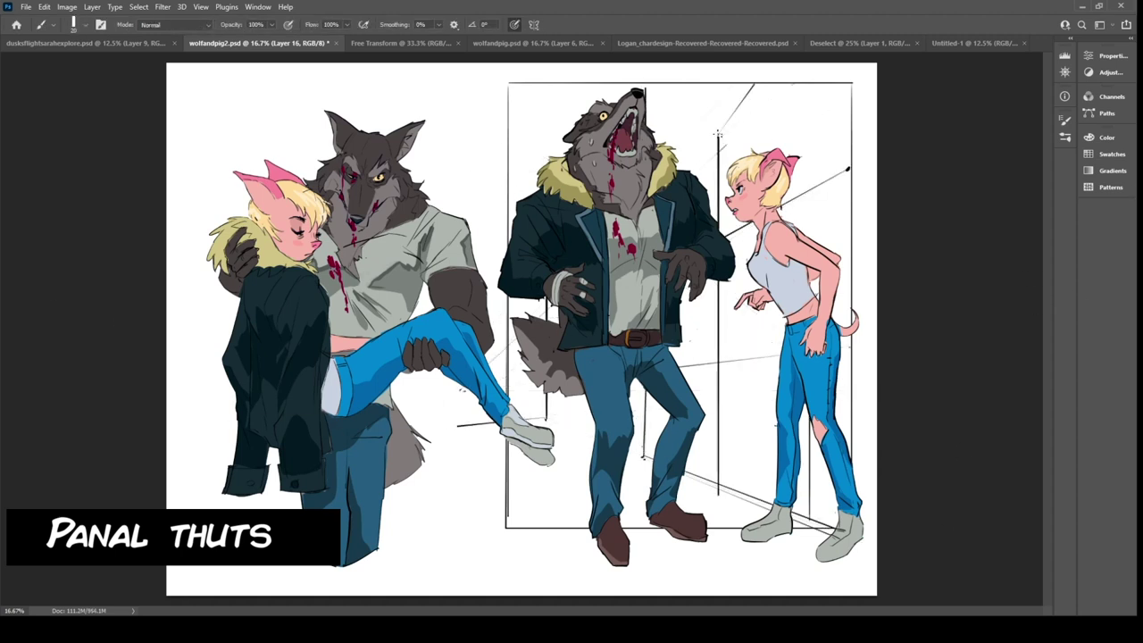
pyautogui.press('g')
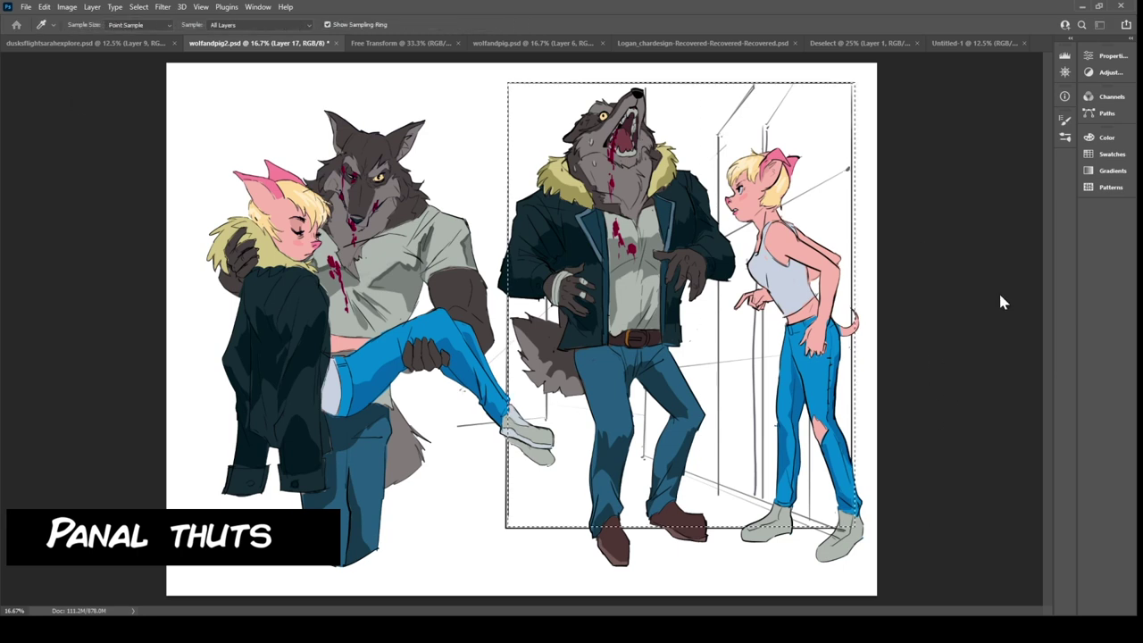
pyautogui.click(527, 116)
# Step: Paint the hallway's beige wall and grey-blue ceiling over the teal background behind the howling wolf
pyautogui.press('b')
pyautogui.moveTo(737, 134); pyautogui.dragTo(737, 487)
pyautogui.moveTo(728, 384)
pyautogui.mouseDown()
pyautogui.moveTo(773, 89)
pyautogui.moveTo(509, 107)
pyautogui.mouseUp()
pyautogui.press('b')
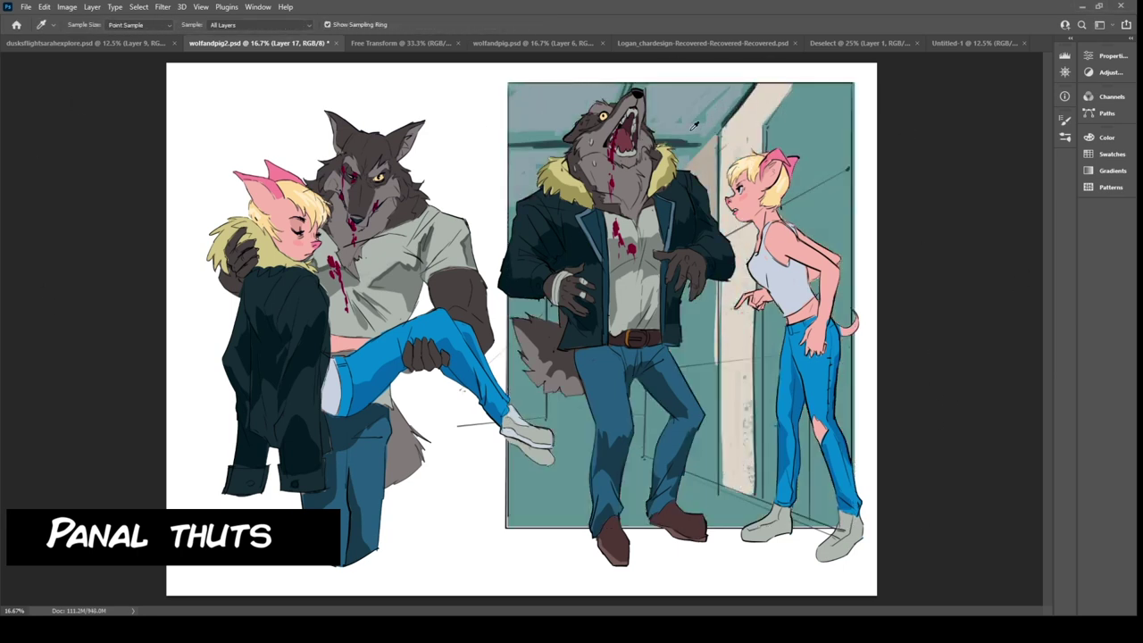
# Step: Paint the hallway's green floor, pale column, ceiling details and dark red door, adding a lighter red area to the door
pyautogui.press('b')
pyautogui.press('b')
pyautogui.moveTo(518, 500)
pyautogui.mouseDown()
pyautogui.moveTo(759, 500)
pyautogui.moveTo(536, 487)
pyautogui.mouseUp()
pyautogui.moveTo(804, 99); pyautogui.dragTo(821, 473)
pyautogui.press('i')
pyautogui.press('b')
pyautogui.moveTo(523, 300); pyautogui.dragTo(527, 411)
pyautogui.press('i')
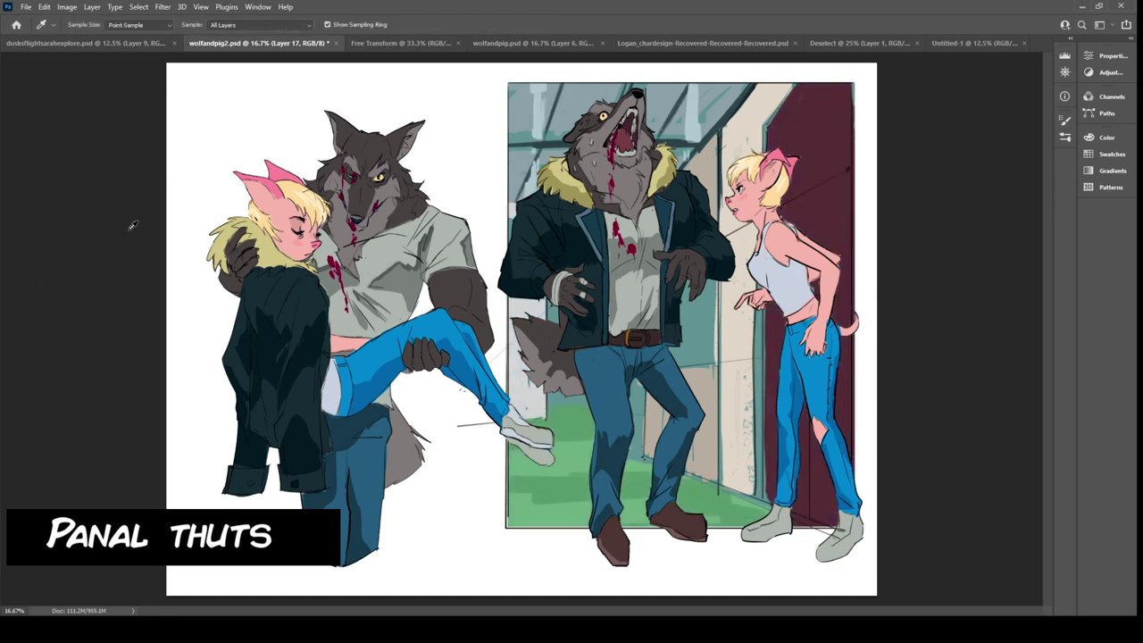
pyautogui.press('b')
pyautogui.moveTo(786, 99); pyautogui.dragTo(818, 242)
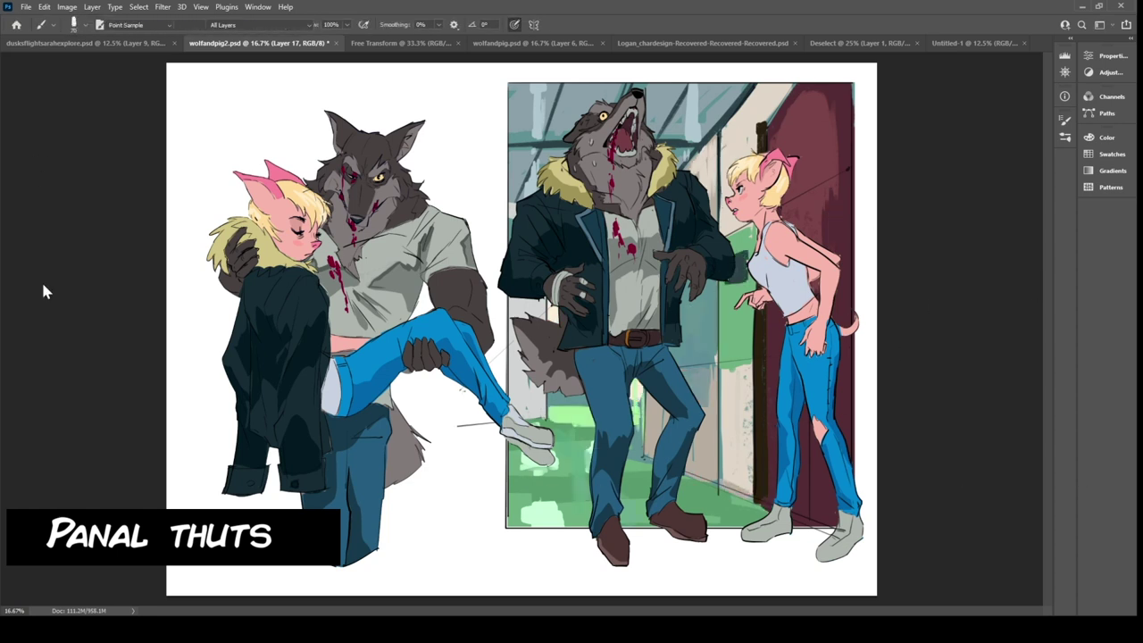
# Step: Add the background panel behind the wolf carrying the pig girl and fill it with brown on a new layer
pyautogui.hotkey('ctrl', 'v')
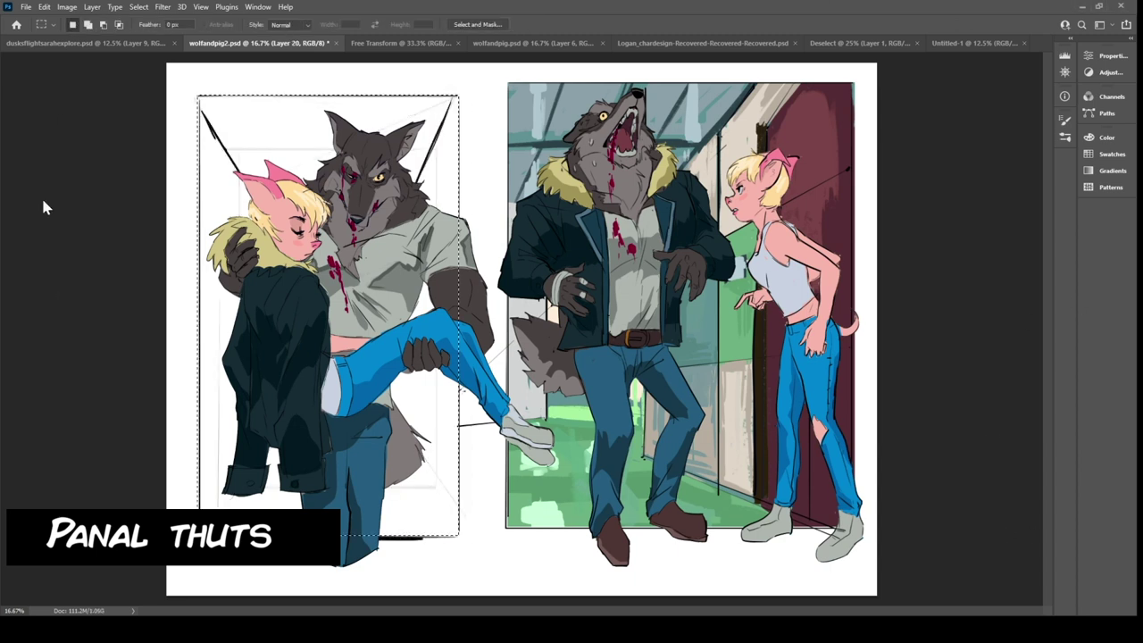
pyautogui.hotkey('ctrl', 'shift', 'alt', 'n')
pyautogui.hotkey('alt', 'BackSpace')
pyautogui.hotkey('ctrl', 'd')
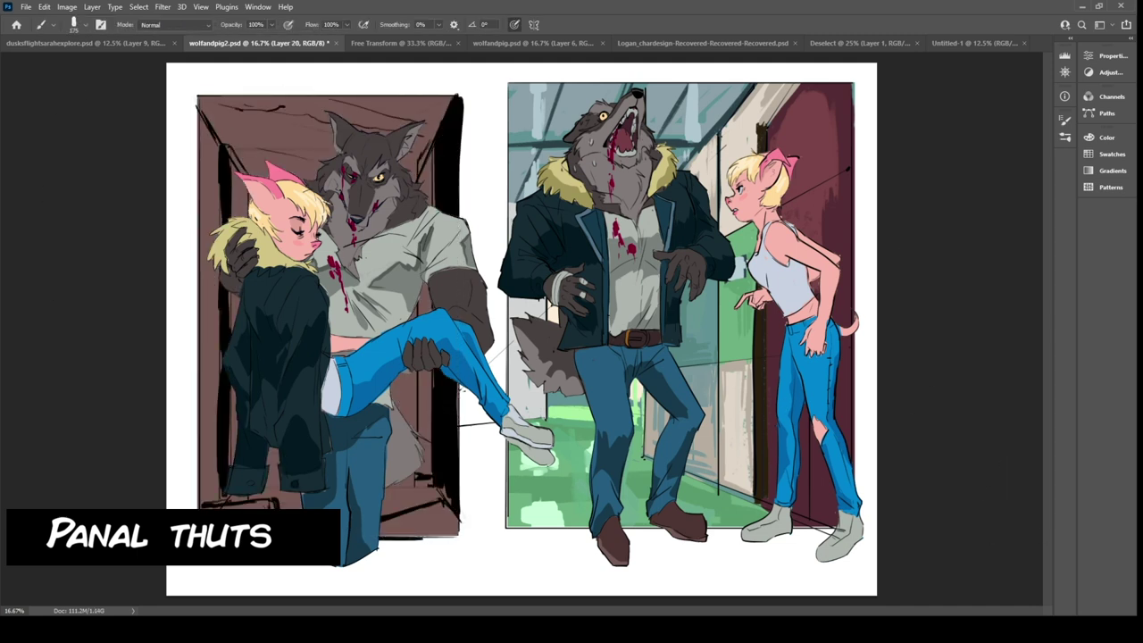
# Step: Paint the ceiling dark red and the floor dark blue behind the wolf carrying the pig girl, adding purple shadows to the ceiling
pyautogui.moveTo(214, 116); pyautogui.dragTo(446, 125)
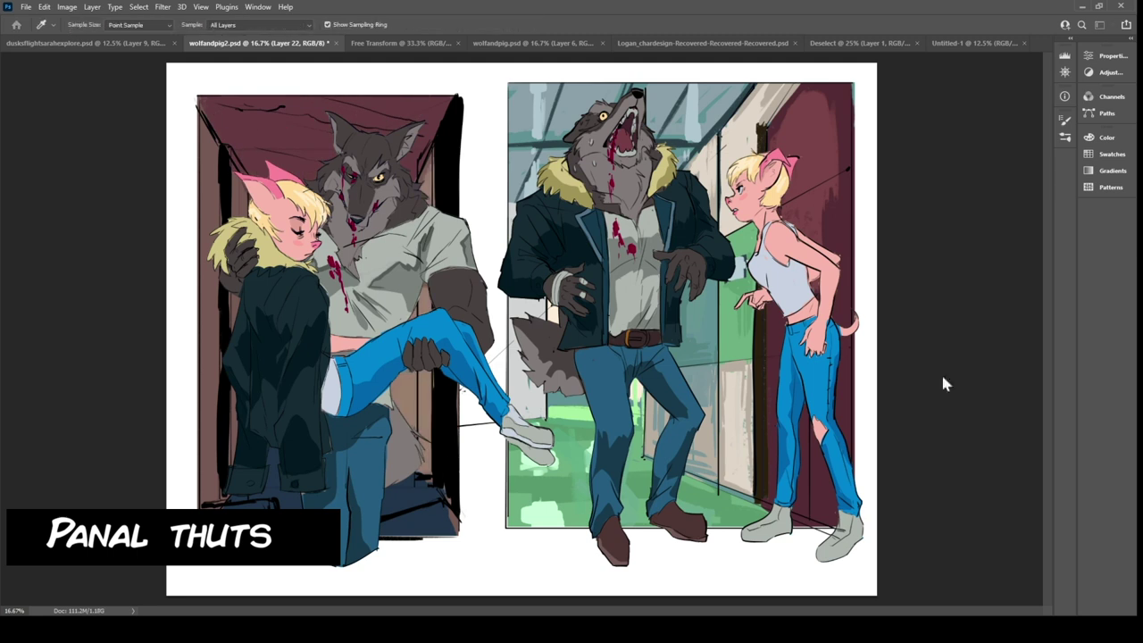
pyautogui.moveTo(206, 143); pyautogui.dragTo(209, 357)
pyautogui.moveTo(393, 518); pyautogui.dragTo(451, 523)
pyautogui.moveTo(402, 89); pyautogui.dragTo(214, 102)
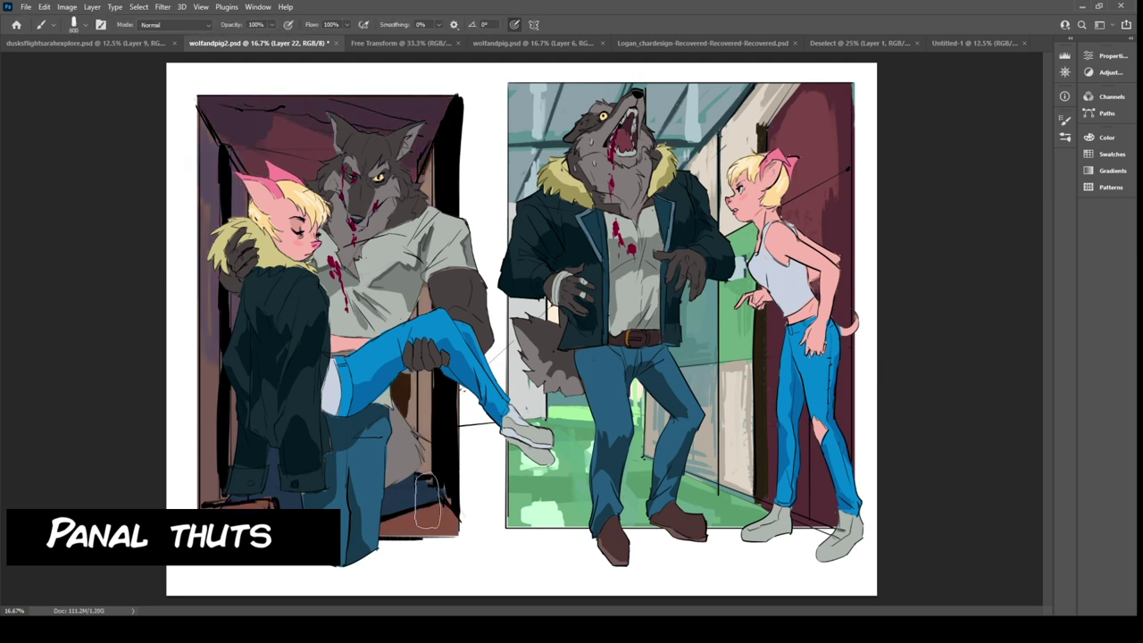
# Step: Darken the left wall of the room behind the carrying wolf, and brighten its doorway and blue floor
pyautogui.press('i')
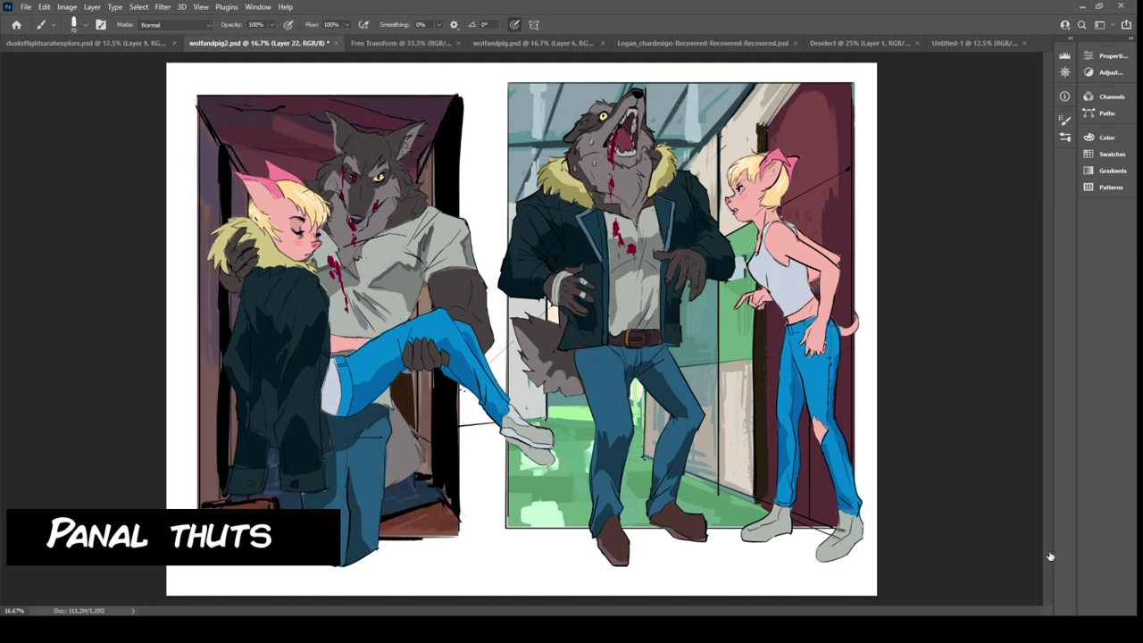
pyautogui.moveTo(209, 357); pyautogui.dragTo(230, 461)
pyautogui.press('b')
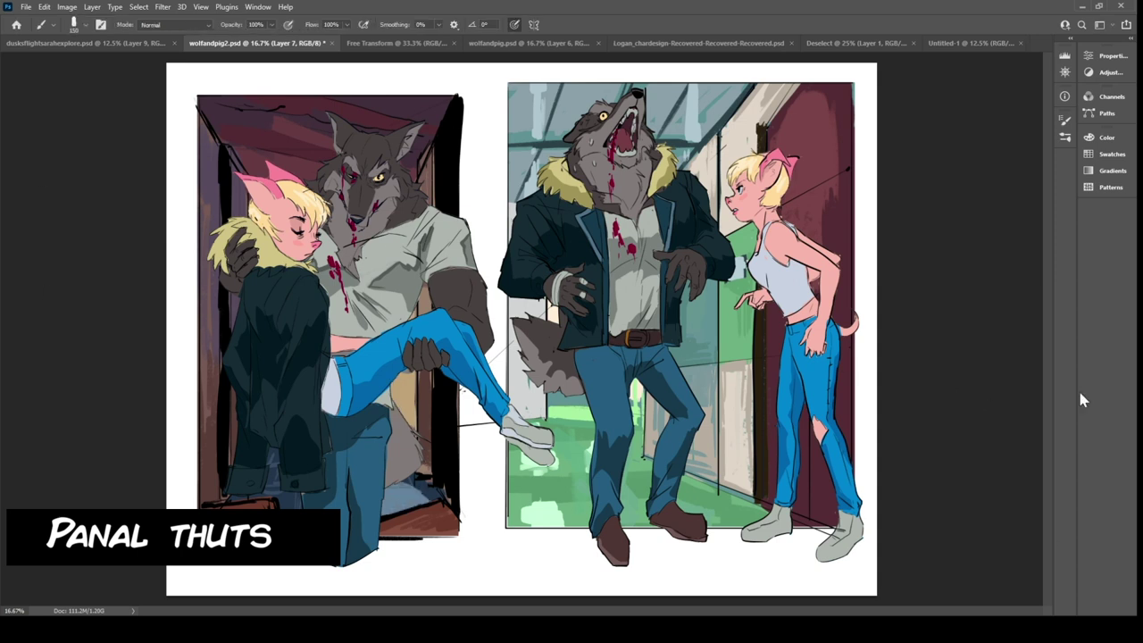
pyautogui.hotkey('ctrl', 'z')
pyautogui.hotkey('ctrl', 'shift', 'z')
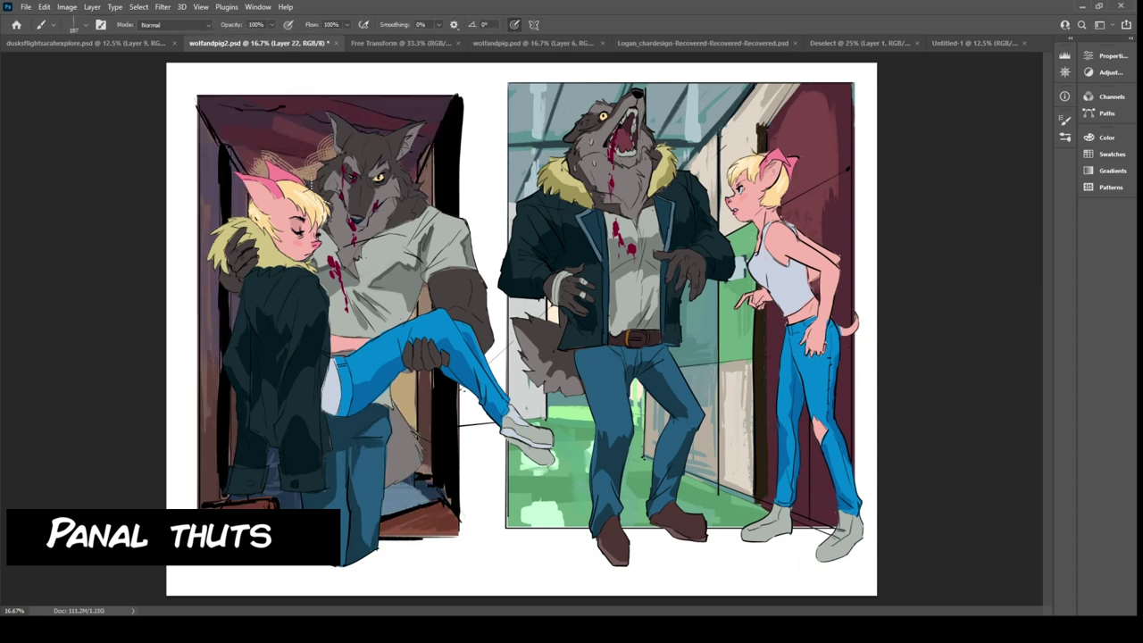